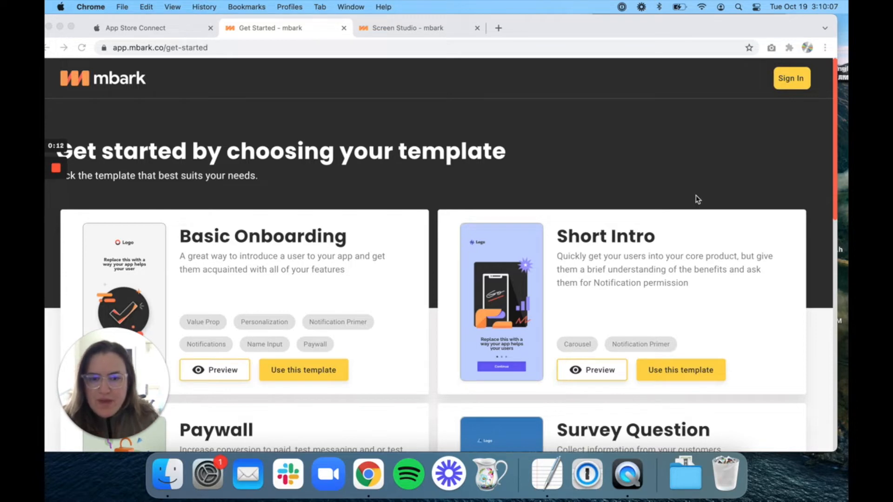
Step: Look through the available onboarding templates, including Paywall and Survey Question
{"action": "scroll", "coordinate": [628, 163], "scroll_direction": "down", "scroll_amount": 2}
{"action": "scroll", "coordinate": [629, 163], "scroll_direction": "down", "scroll_amount": 10}
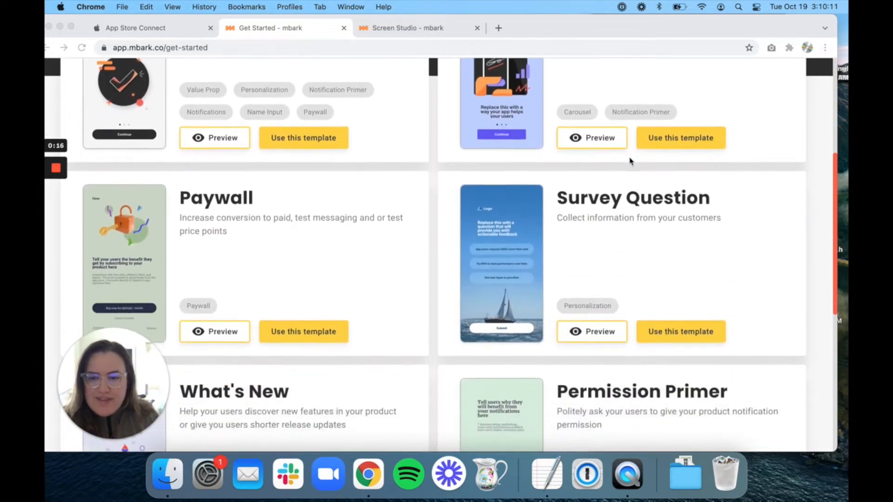
{"action": "scroll", "coordinate": [631, 162], "scroll_direction": "down", "scroll_amount": 1}
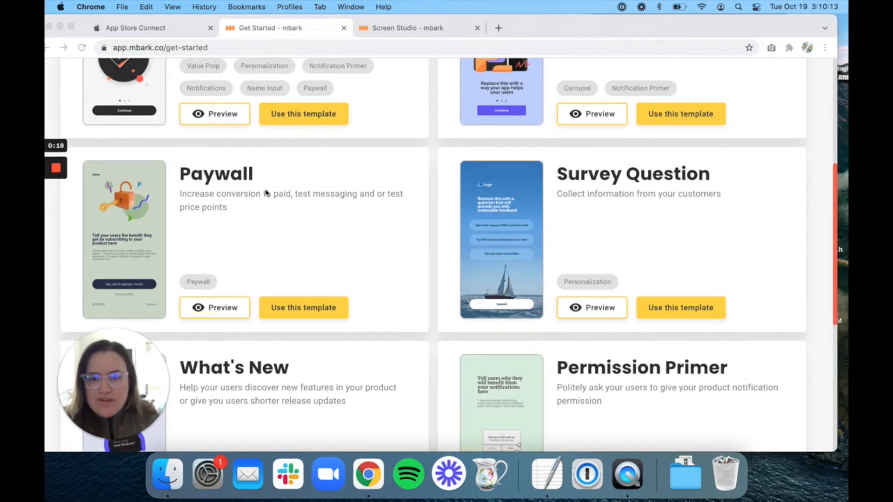
{"action": "scroll", "coordinate": [281, 187], "scroll_direction": "up", "scroll_amount": 5}
{"action": "scroll", "coordinate": [281, 187], "scroll_direction": "up", "scroll_amount": 4}
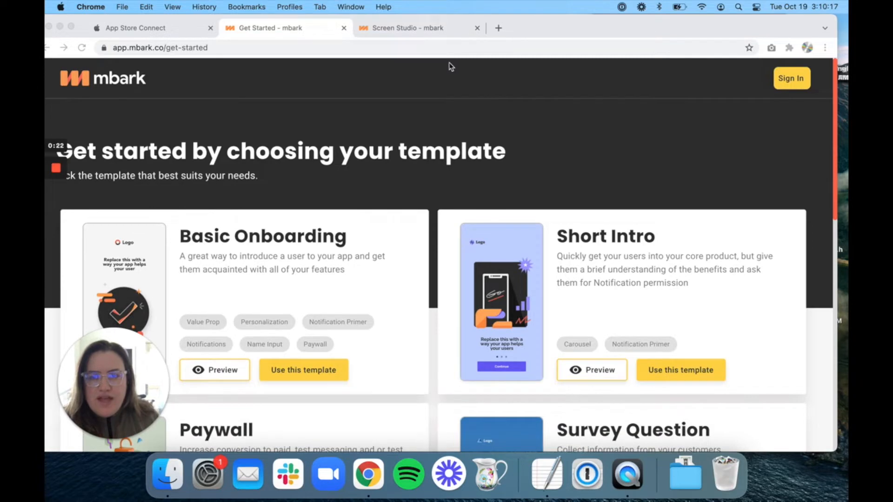
Step: Open the second, nearly blank green screen of the flow in Screen Studio for editing
{"action": "left_click", "coordinate": [441, 32]}
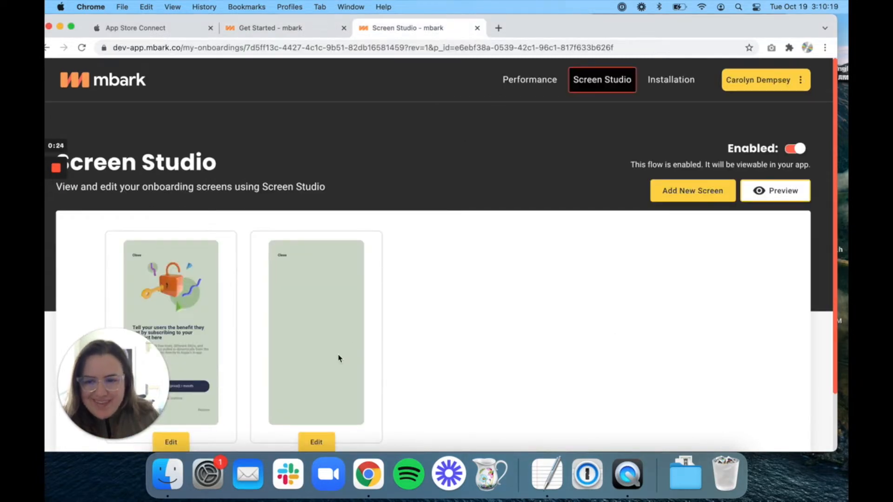
{"action": "left_click", "coordinate": [326, 444]}
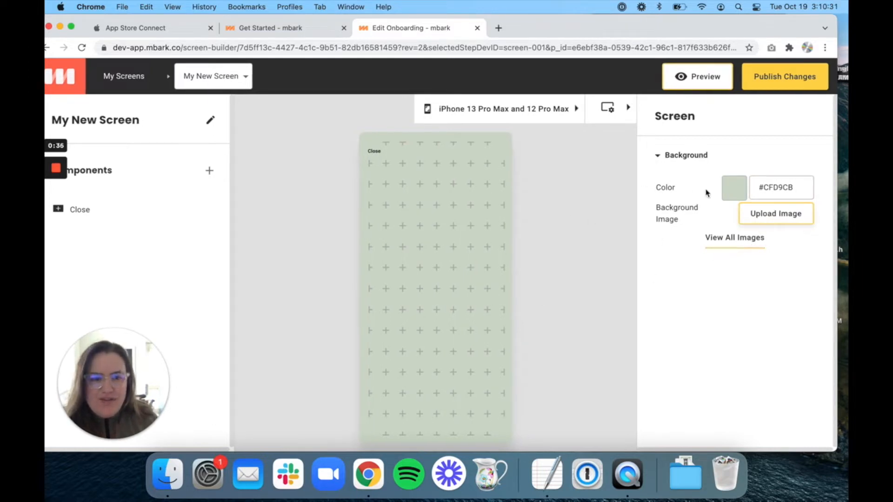
Step: Examine the screen's background color options and the Close button's content, style and action settings
{"action": "left_click", "coordinate": [742, 197]}
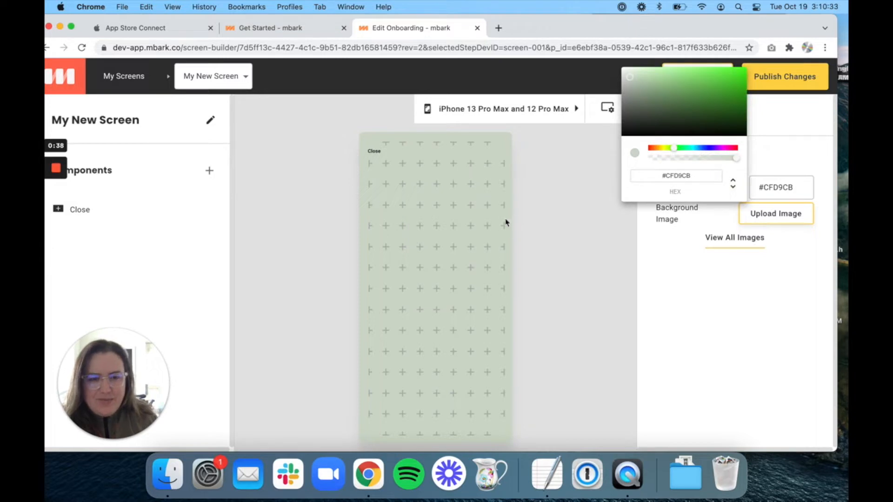
{"action": "left_click", "coordinate": [486, 220]}
{"action": "left_click", "coordinate": [375, 152]}
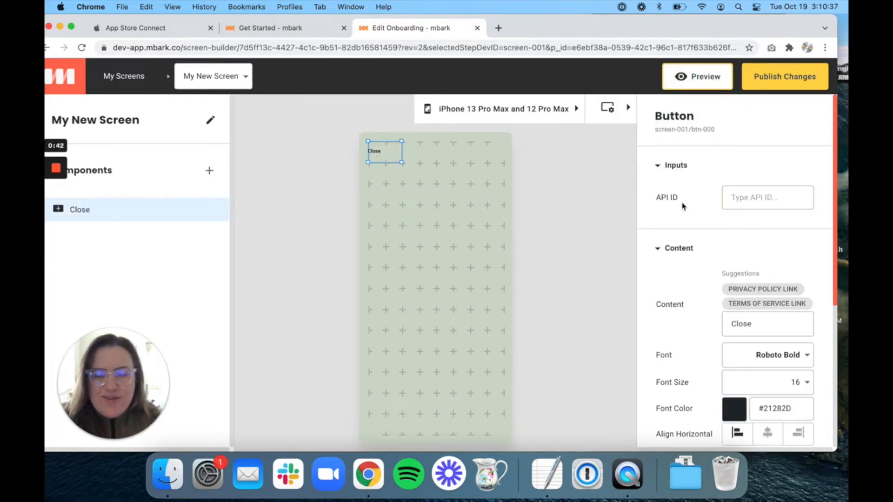
{"action": "scroll", "coordinate": [683, 204], "scroll_direction": "down", "scroll_amount": 4}
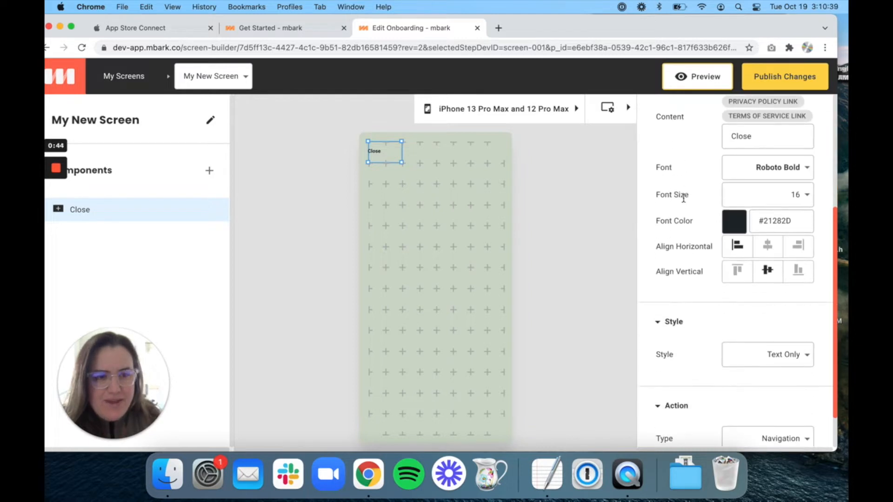
{"action": "scroll", "coordinate": [684, 199], "scroll_direction": "down", "scroll_amount": 1}
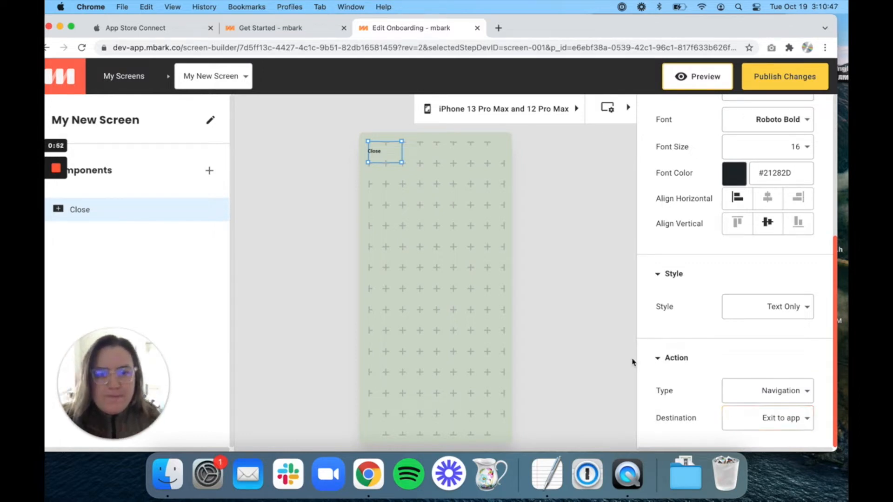
{"action": "left_click", "coordinate": [593, 334]}
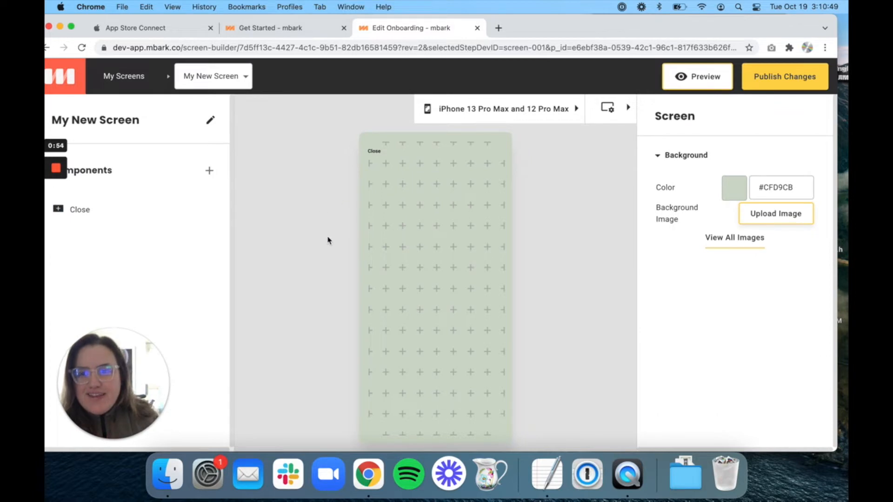
Step: Add a Button component to the screen and move it up by one grid row
{"action": "left_click", "coordinate": [209, 171]}
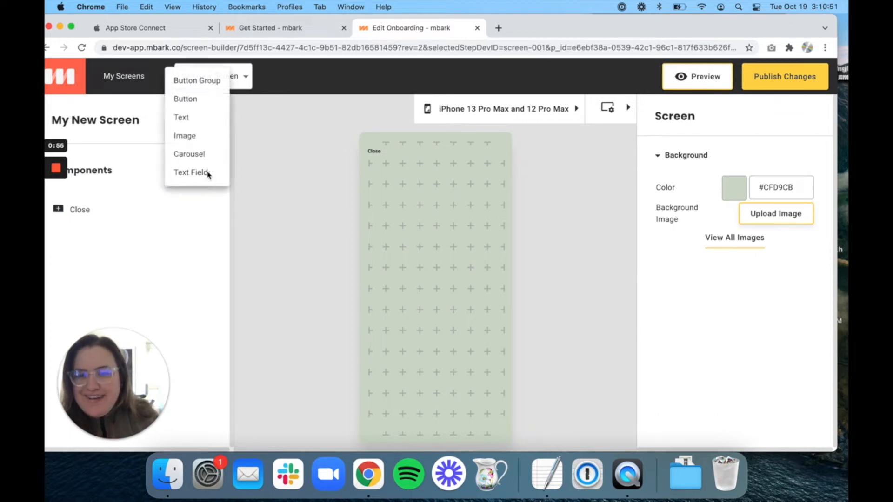
{"action": "left_click", "coordinate": [220, 101]}
{"action": "left_click", "coordinate": [209, 171]}
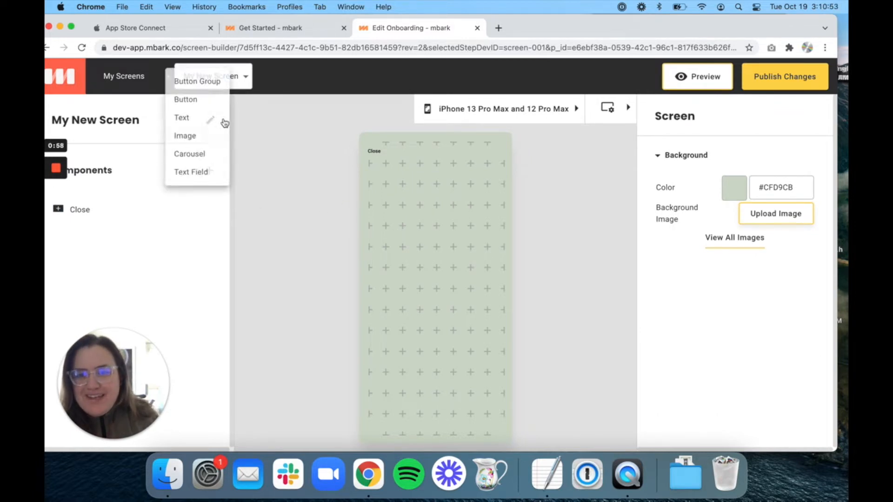
{"action": "left_click", "coordinate": [216, 100]}
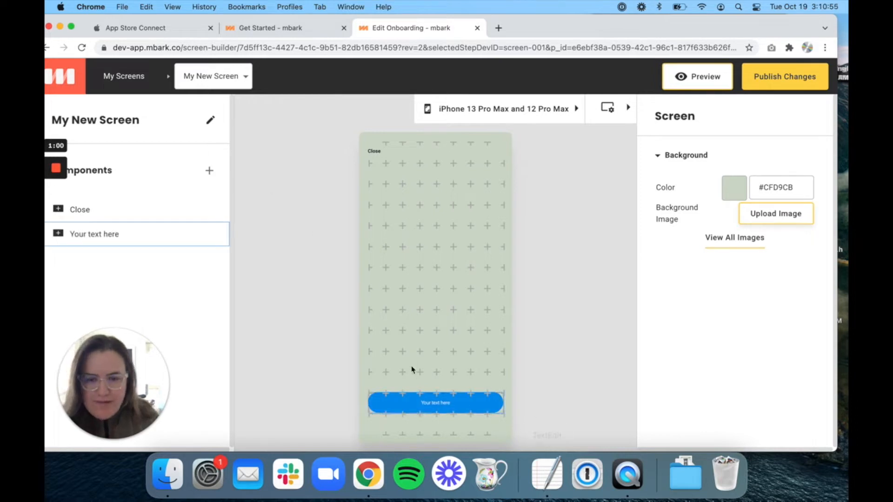
{"action": "left_click", "coordinate": [405, 397]}
{"action": "left_click_drag", "start_coordinate": [406, 397], "coordinate": [409, 382]}
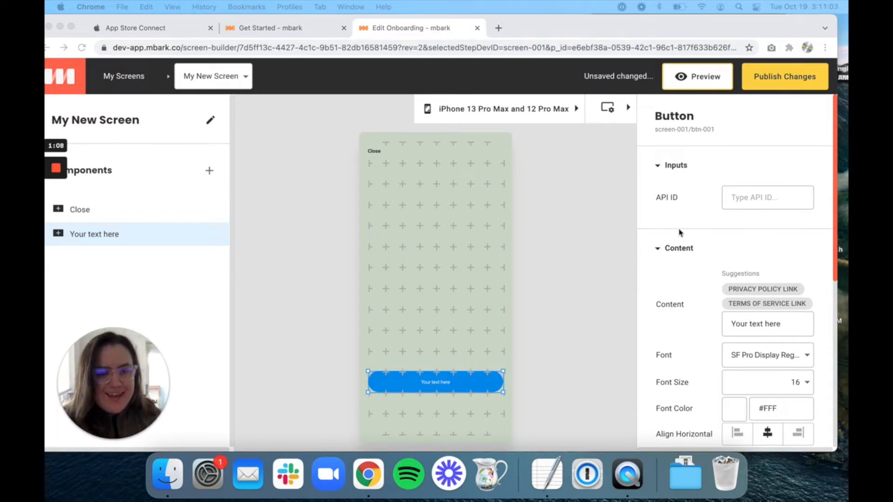
Step: Set both the fill and the stroke color of the new button to #2D3550
{"action": "scroll", "coordinate": [772, 279], "scroll_direction": "down", "scroll_amount": 5}
{"action": "left_click", "coordinate": [775, 326]}
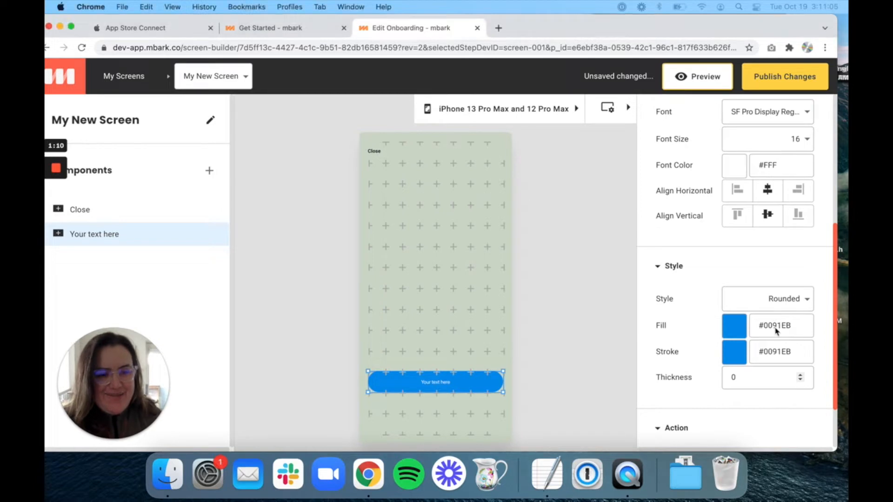
{"action": "double_click", "coordinate": [775, 326]}
{"action": "type", "text": "2D3550"}
{"action": "left_click", "coordinate": [776, 352]}
{"action": "double_click", "coordinate": [776, 352]}
{"action": "type", "text": "2D3550"}
Step: Change the new button's font to Roboto Regular
{"action": "scroll", "coordinate": [767, 278], "scroll_direction": "up", "scroll_amount": 3}
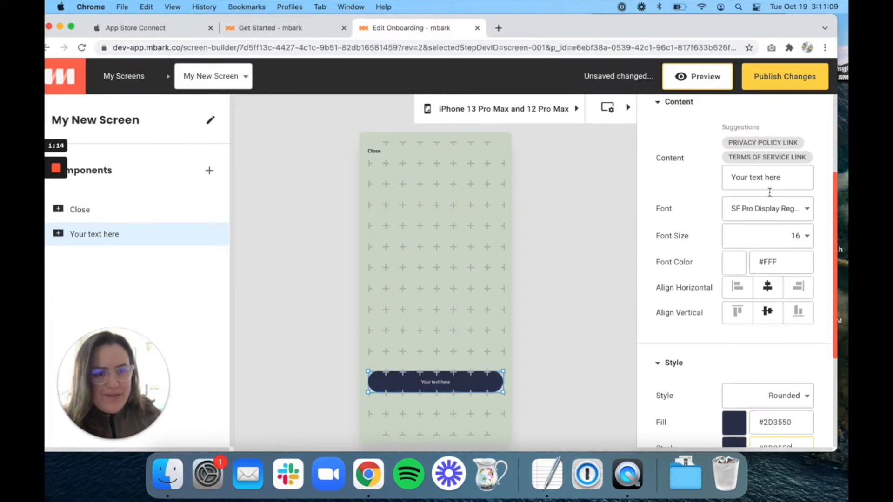
{"action": "left_click", "coordinate": [765, 209]}
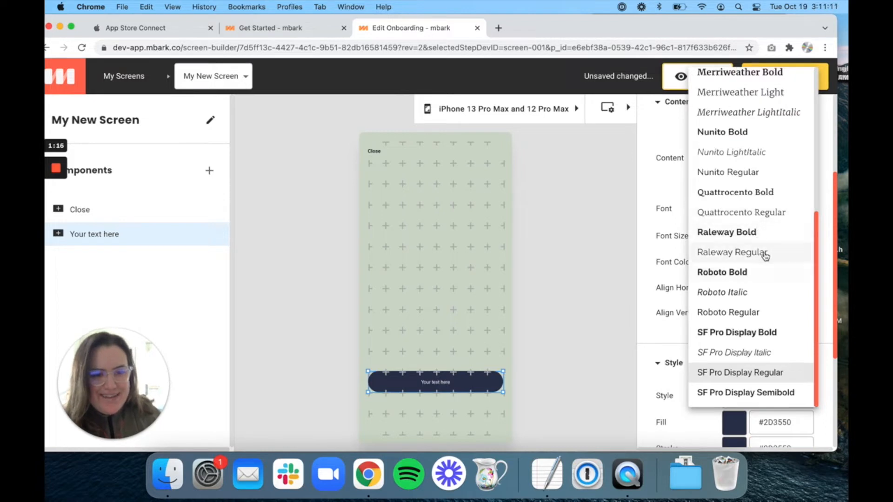
{"action": "left_click", "coordinate": [763, 312]}
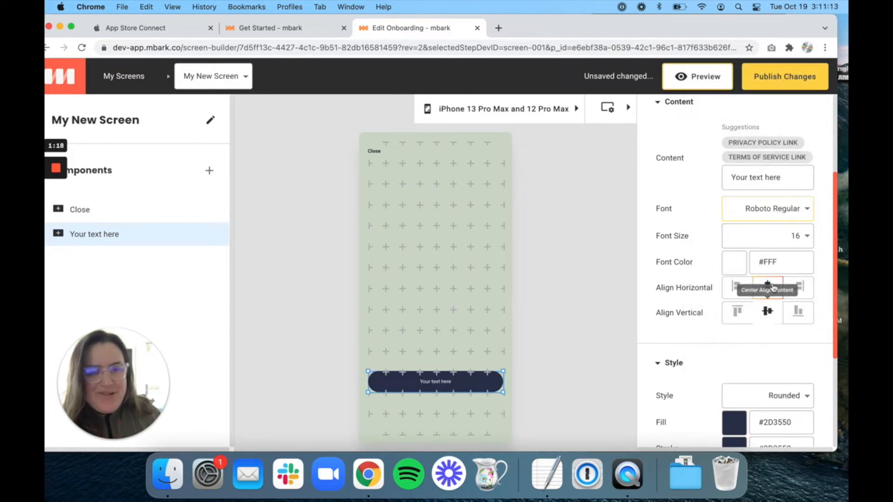
Step: Set the new button's action type to Purchase
{"action": "scroll", "coordinate": [730, 210], "scroll_direction": "down", "scroll_amount": 3}
{"action": "scroll", "coordinate": [731, 210], "scroll_direction": "down", "scroll_amount": 2}
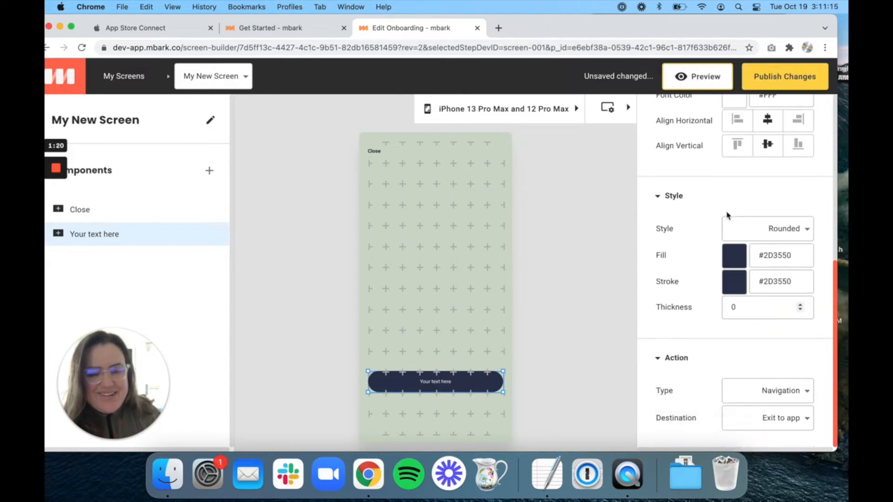
{"action": "left_click", "coordinate": [776, 394]}
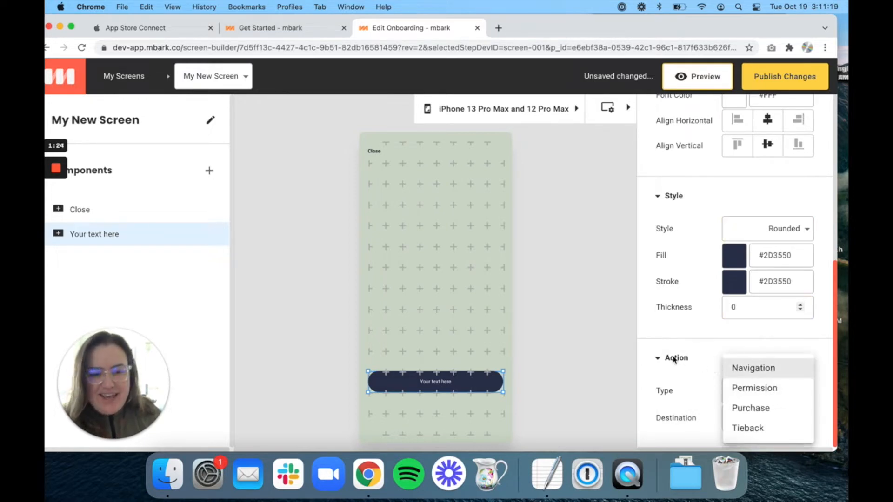
{"action": "left_click", "coordinate": [760, 410]}
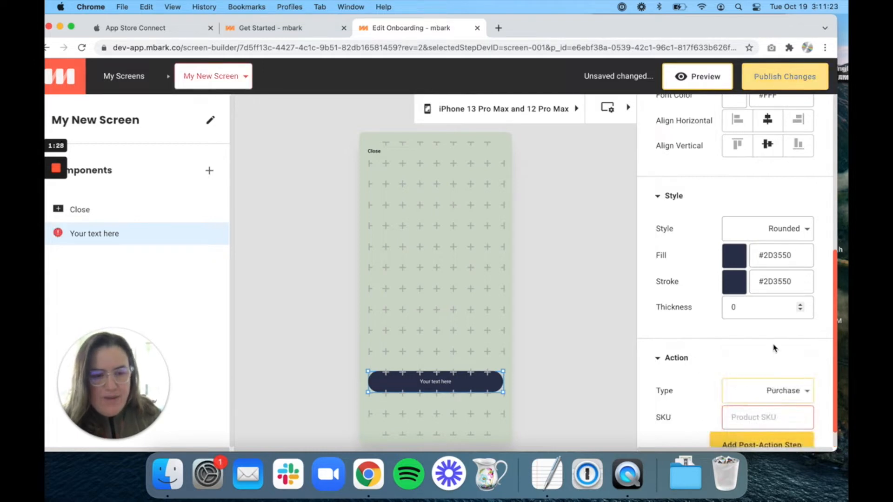
{"action": "scroll", "coordinate": [775, 355], "scroll_direction": "down", "scroll_amount": 1}
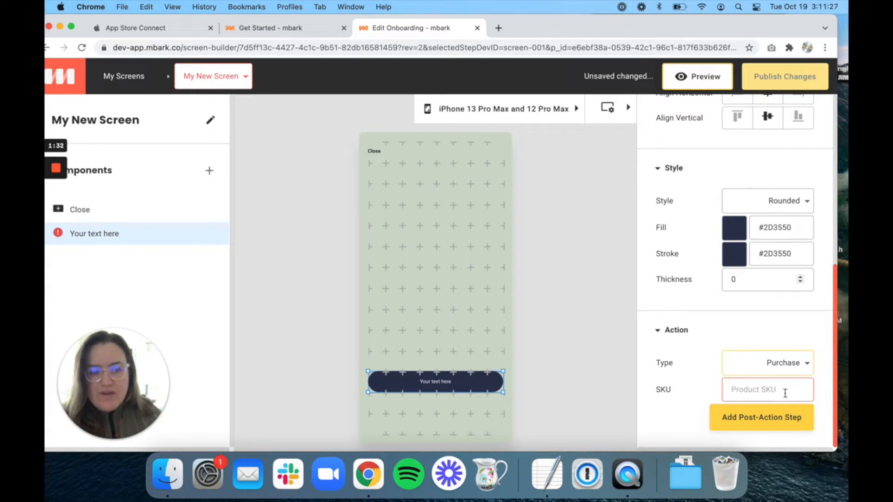
Step: Copy the product ID paywall_spike_cons_monthly from App Store Connect into the SKU of the button's purchase action in mbark
{"action": "left_click", "coordinate": [158, 29]}
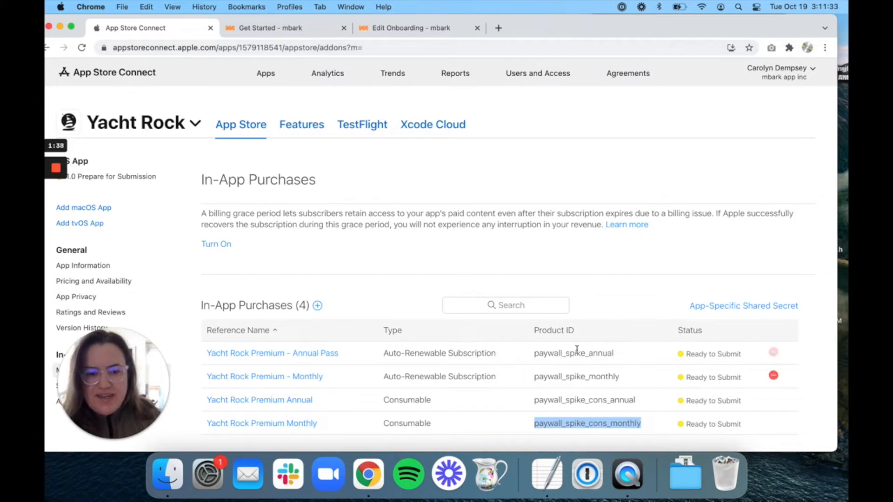
{"action": "double_click", "coordinate": [563, 423]}
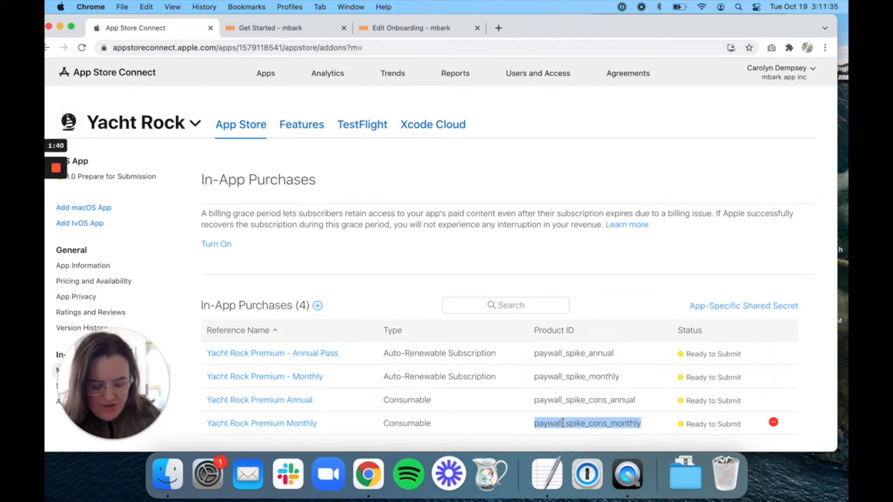
{"action": "left_click", "coordinate": [414, 29]}
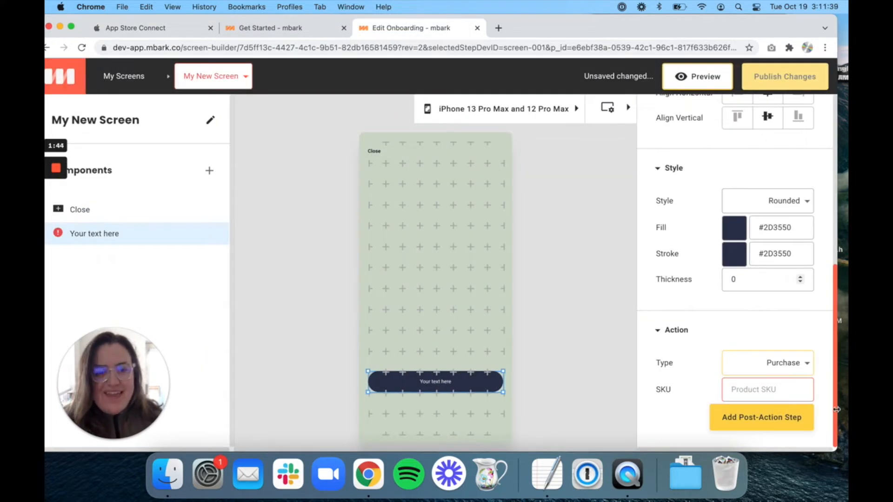
{"action": "left_click", "coordinate": [784, 391]}
{"action": "key", "text": "super+v"}
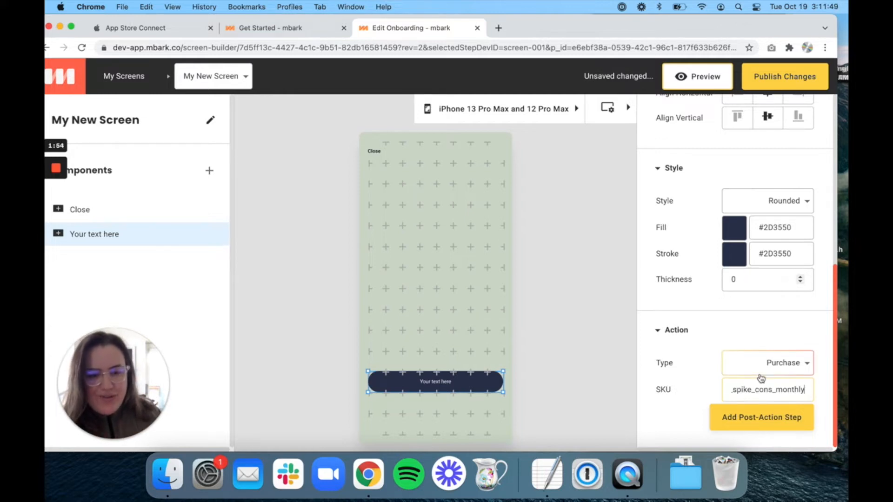
Step: Add a post-action step to the purchase button with trigger Always, type Navigation and destination Exit to app
{"action": "left_click", "coordinate": [762, 419]}
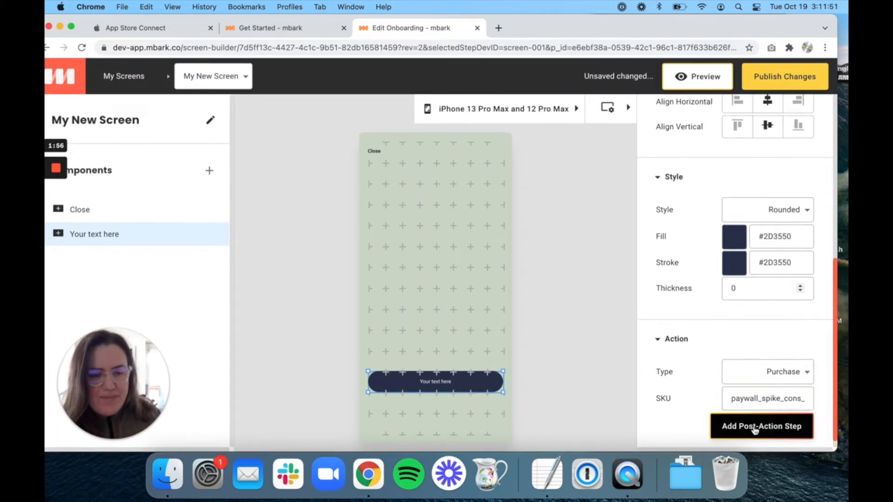
{"action": "scroll", "coordinate": [723, 294], "scroll_direction": "down", "scroll_amount": 2}
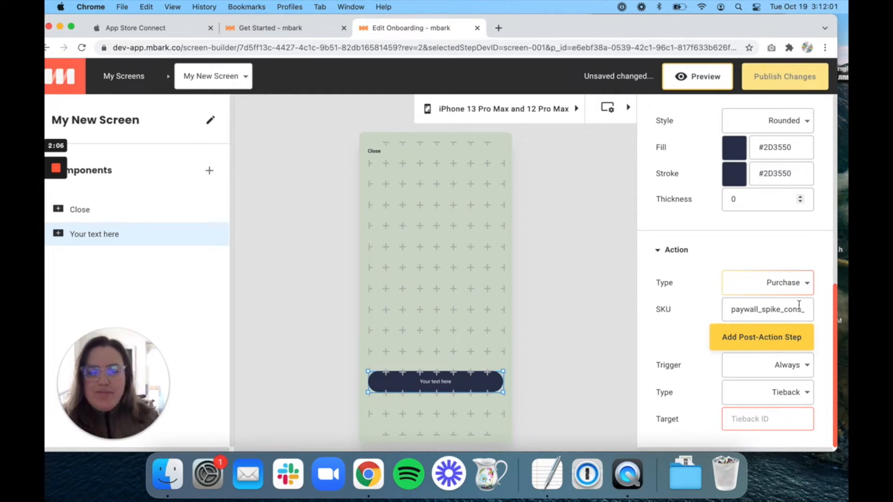
{"action": "left_click", "coordinate": [784, 394]}
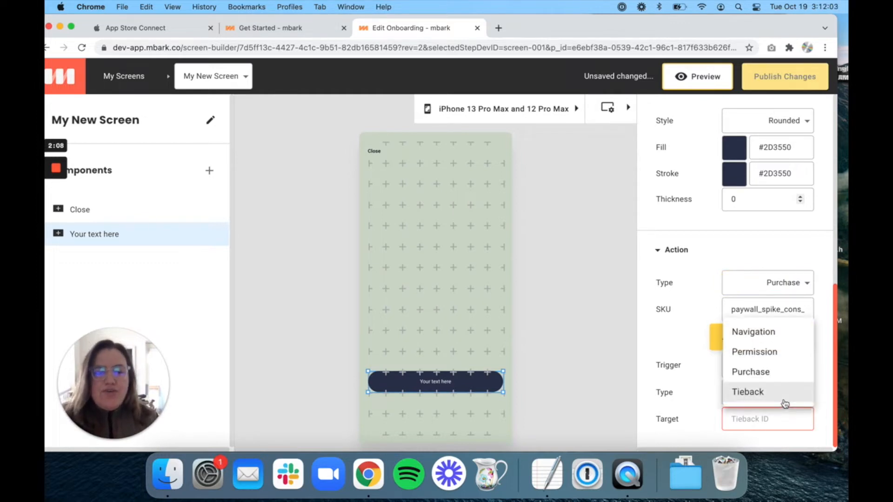
{"action": "left_click", "coordinate": [768, 334]}
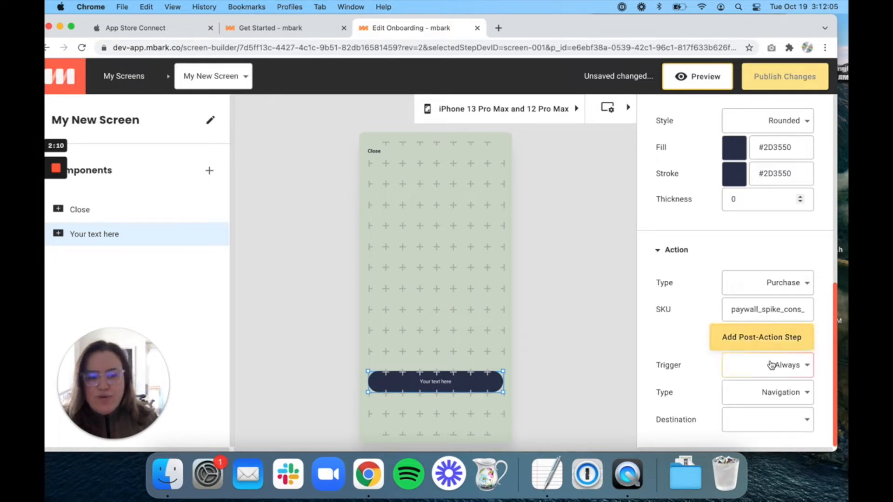
{"action": "left_click", "coordinate": [768, 366]}
{"action": "left_click", "coordinate": [770, 368]}
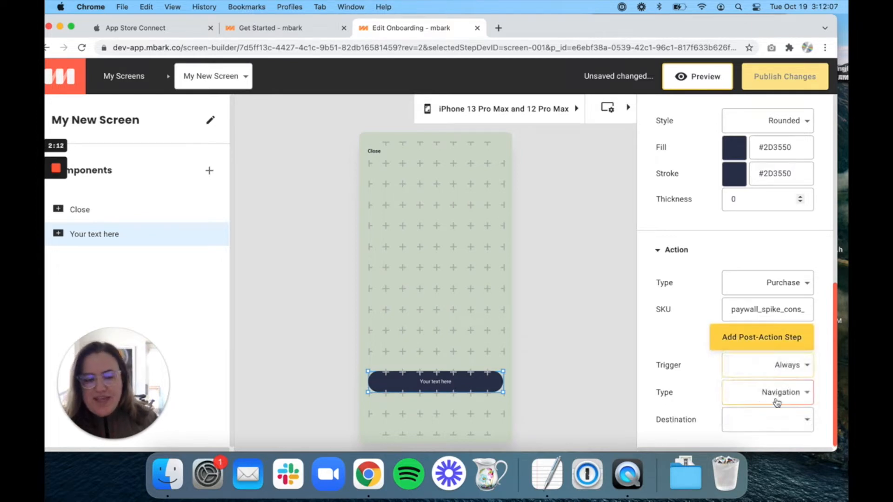
{"action": "left_click", "coordinate": [787, 421]}
{"action": "left_click", "coordinate": [788, 424]}
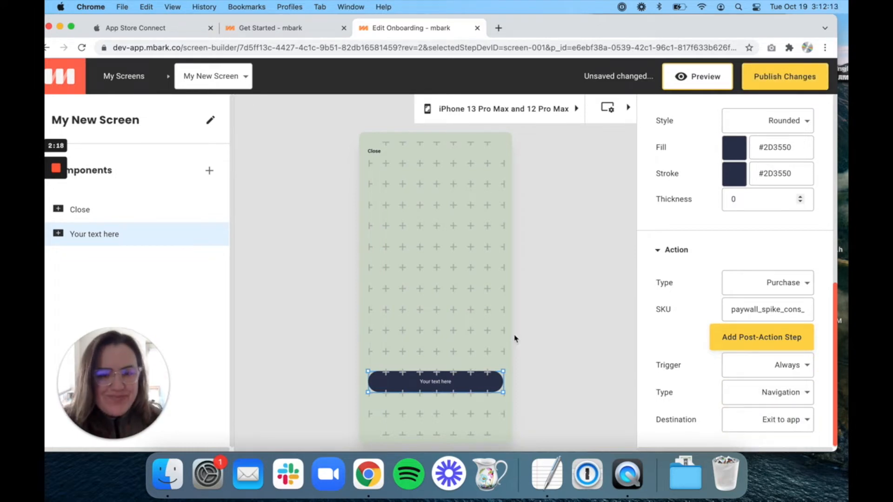
Step: Set the purchase button's text to "Join now for {{price}} / mo", using the suggested price placeholder
{"action": "scroll", "coordinate": [684, 281], "scroll_direction": "up", "scroll_amount": 2}
{"action": "scroll", "coordinate": [683, 280], "scroll_direction": "up", "scroll_amount": 8}
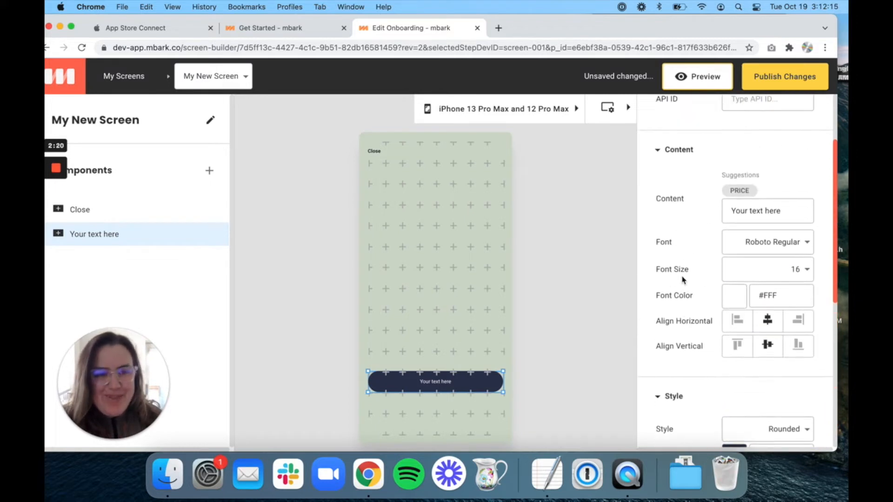
{"action": "triple_click", "coordinate": [768, 211]}
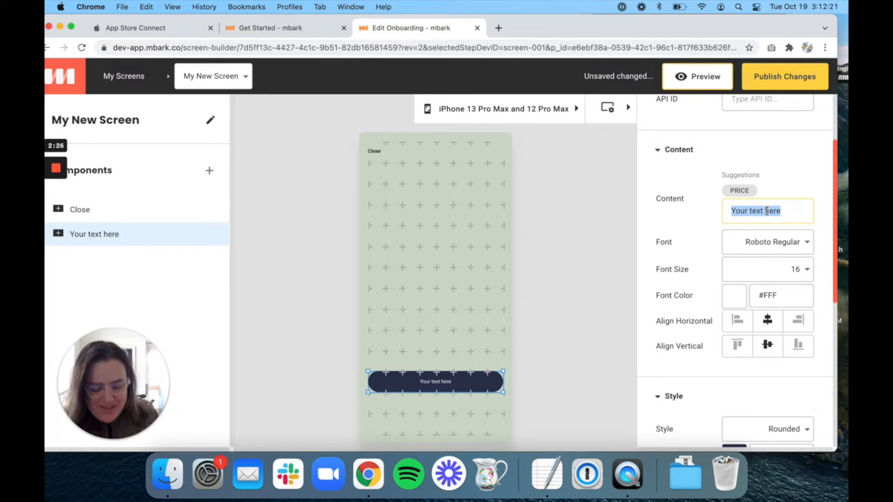
{"action": "type", "text": "Join now for"}
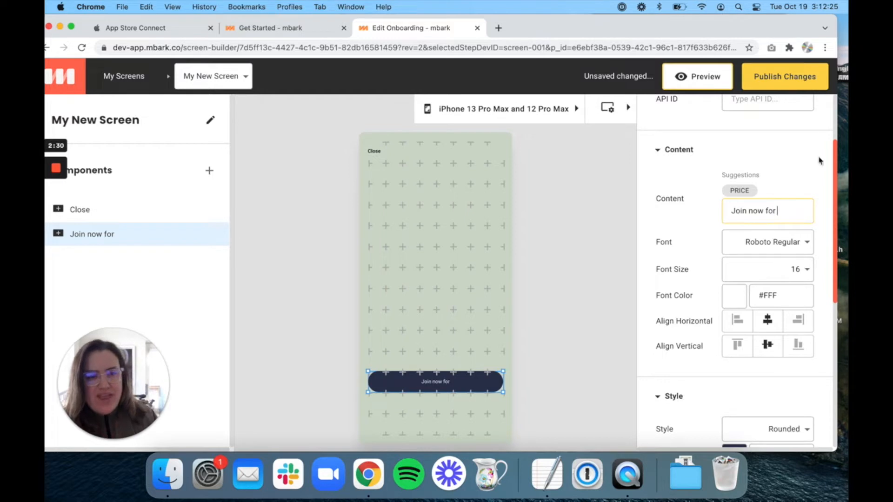
{"action": "left_click", "coordinate": [745, 196]}
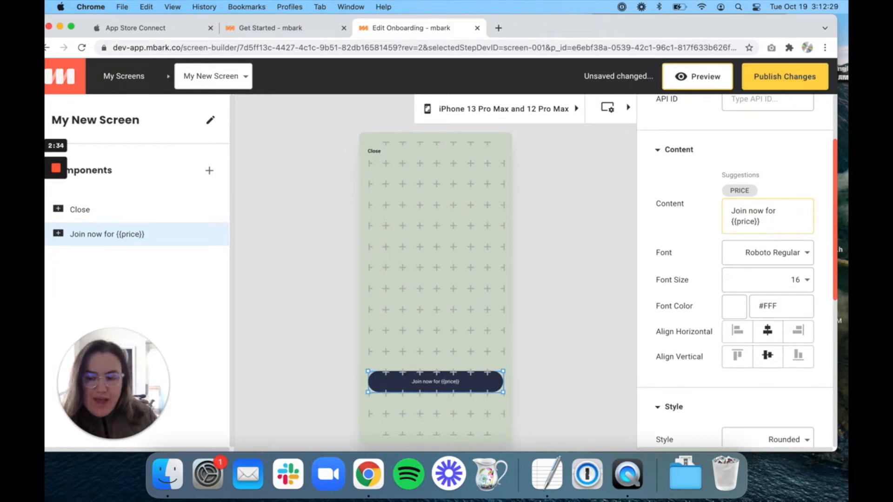
{"action": "type", "text": "/ mo"}
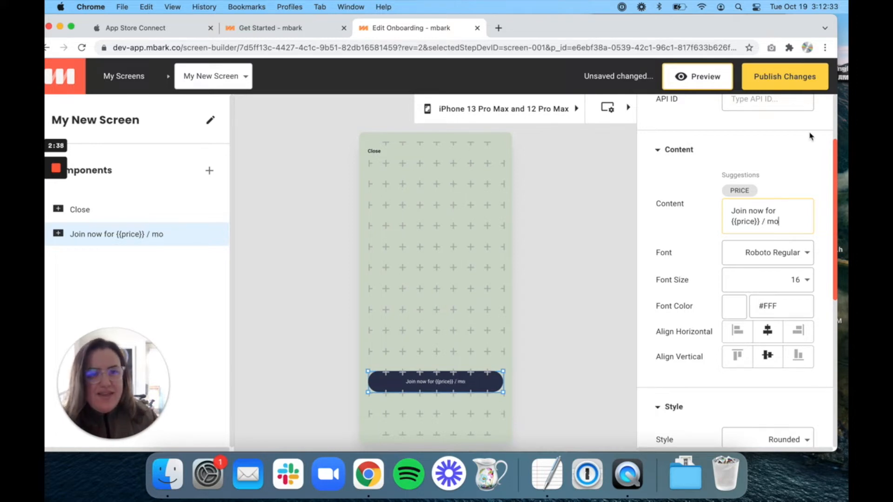
Step: Publish the screen changes, check the paywall on the mirrored phone in QuickTime Player, and return to the editor in Chrome
{"action": "left_click", "coordinate": [790, 83]}
{"action": "left_click", "coordinate": [620, 399]}
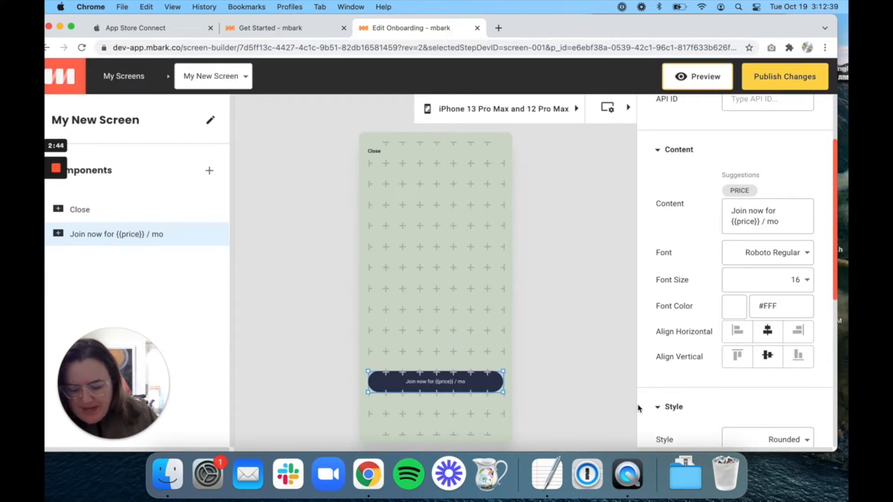
{"action": "left_click", "coordinate": [641, 479]}
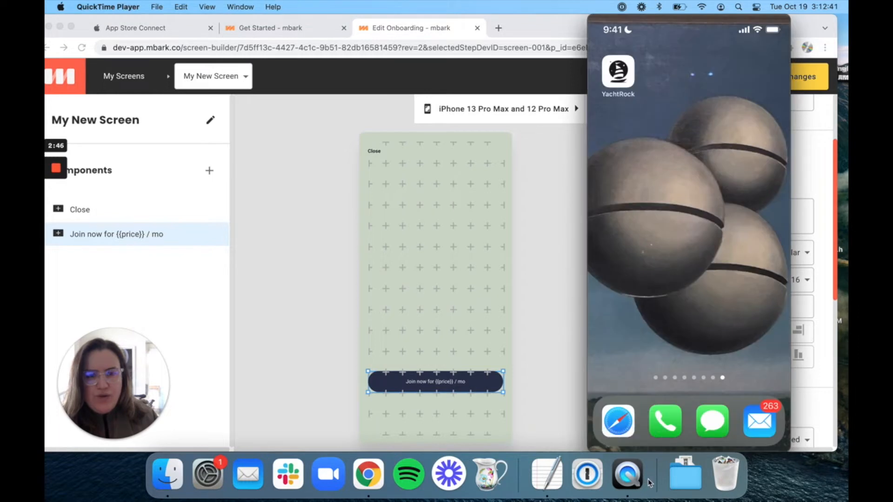
{"action": "mouse_move", "coordinate": [746, 208]}
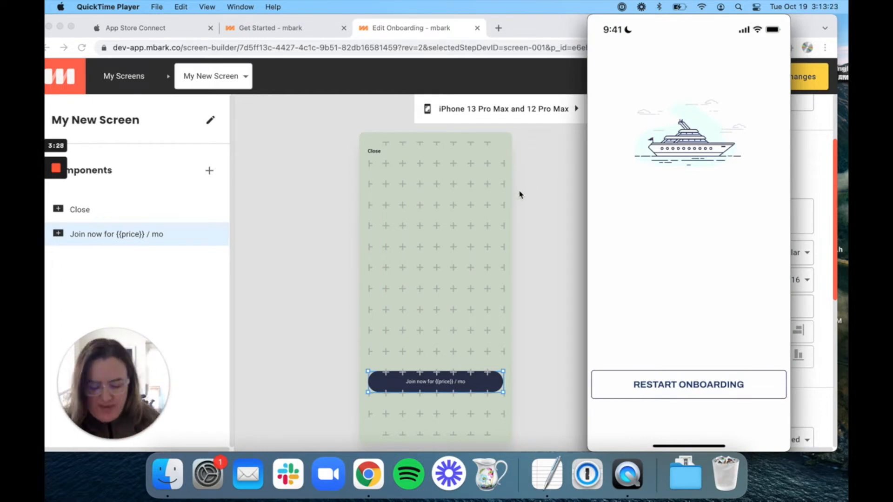
{"action": "left_click", "coordinate": [531, 189]}
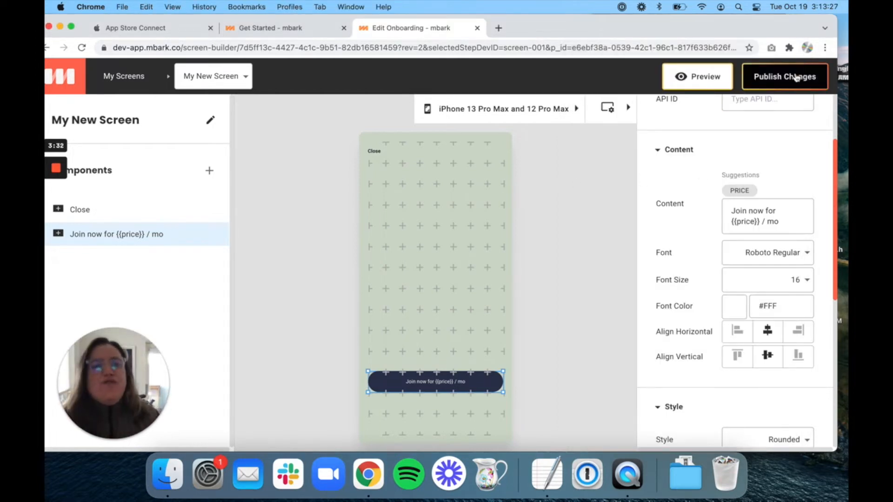
Step: Add a text component directly below the purchase button that reads "Cancel anytime."
{"action": "left_click", "coordinate": [210, 171]}
{"action": "left_click", "coordinate": [208, 119]}
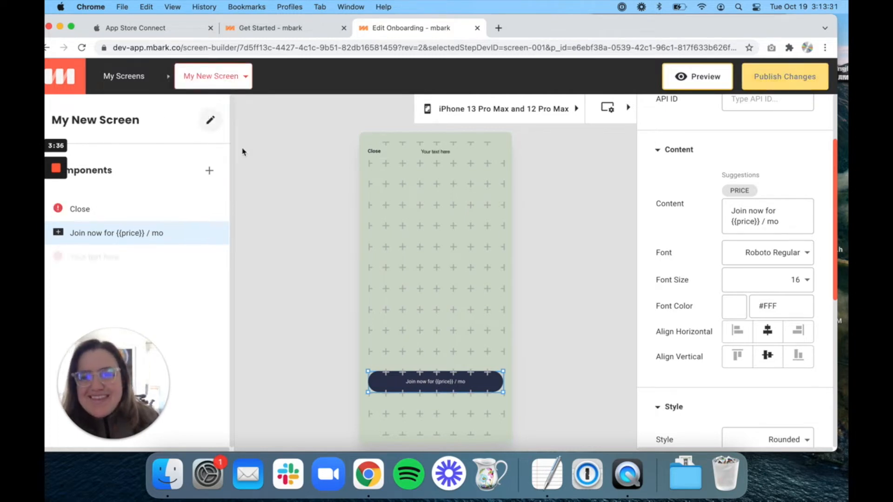
{"action": "left_click_drag", "start_coordinate": [419, 152], "coordinate": [448, 404]}
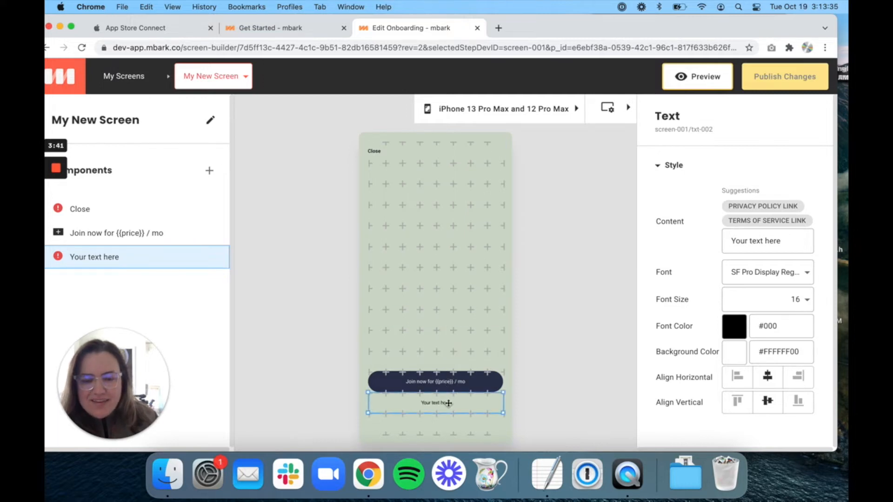
{"action": "triple_click", "coordinate": [770, 242]}
{"action": "type", "text": "Can"}
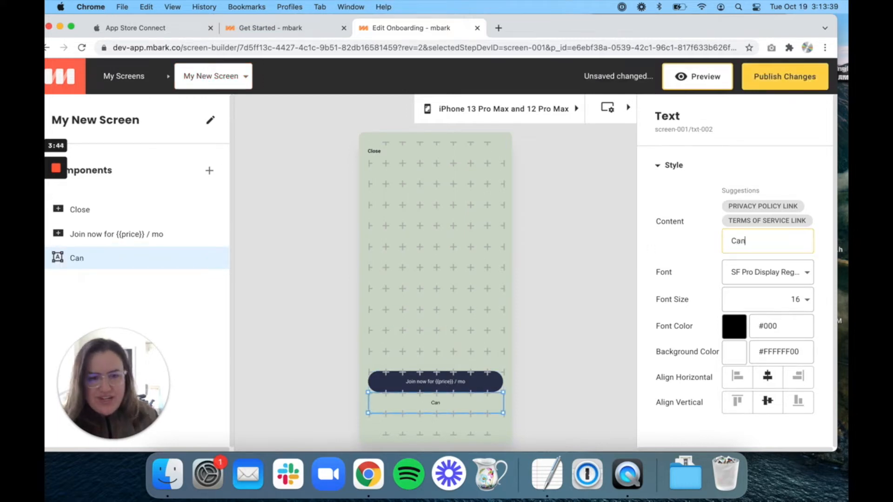
{"action": "type", "text": "cel anytime"}
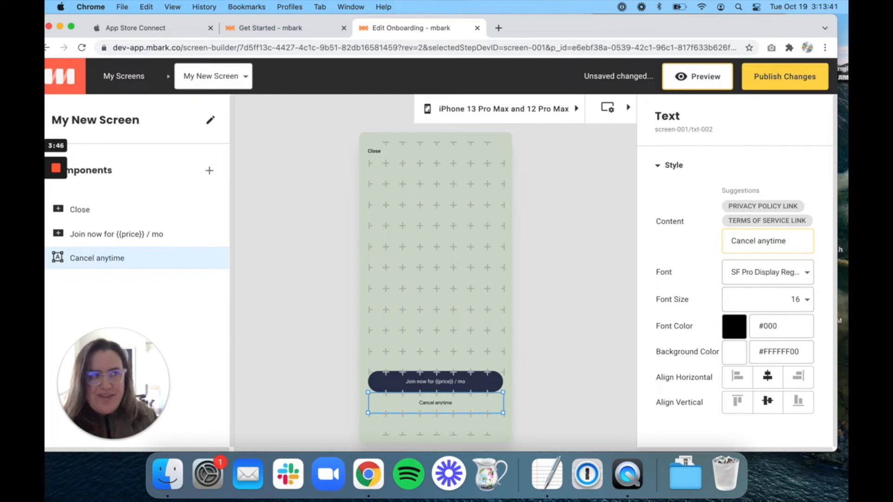
{"action": "type", "text": "."}
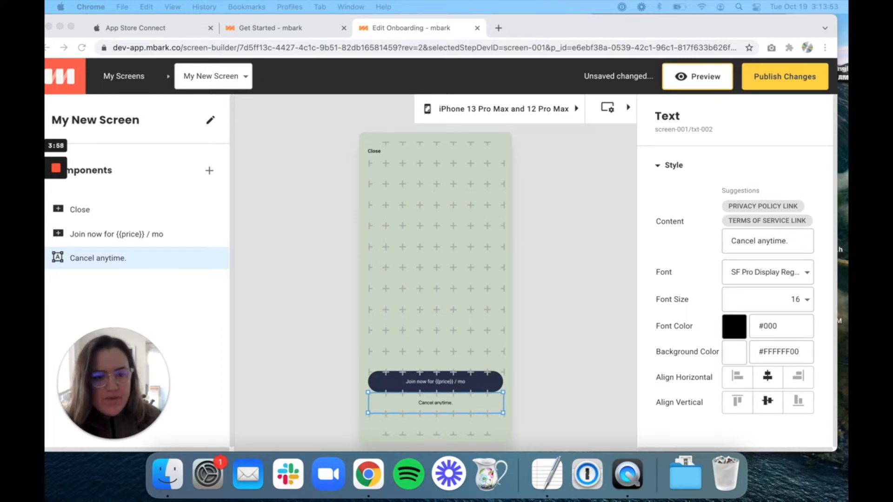
Step: Set the font color of the "Cancel anytime." text to #777777
{"action": "left_click", "coordinate": [763, 325]}
{"action": "double_click", "coordinate": [772, 325]}
{"action": "type", "text": "777777"}
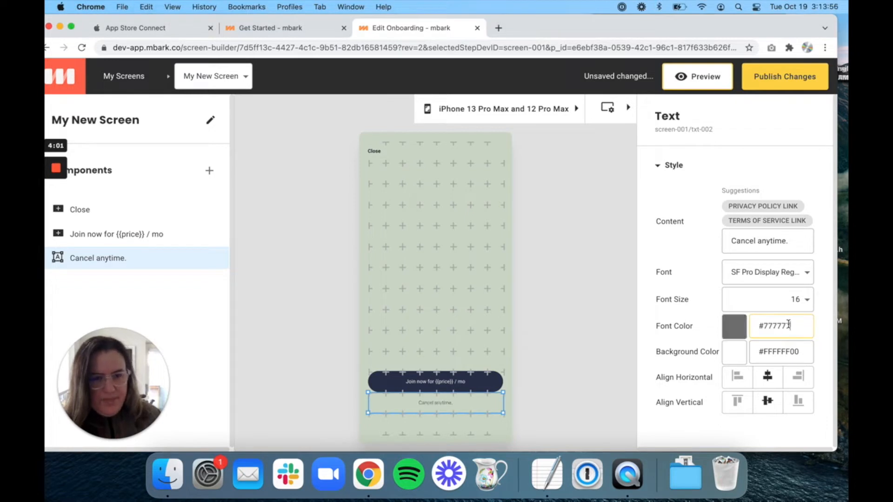
{"action": "left_click", "coordinate": [600, 280]}
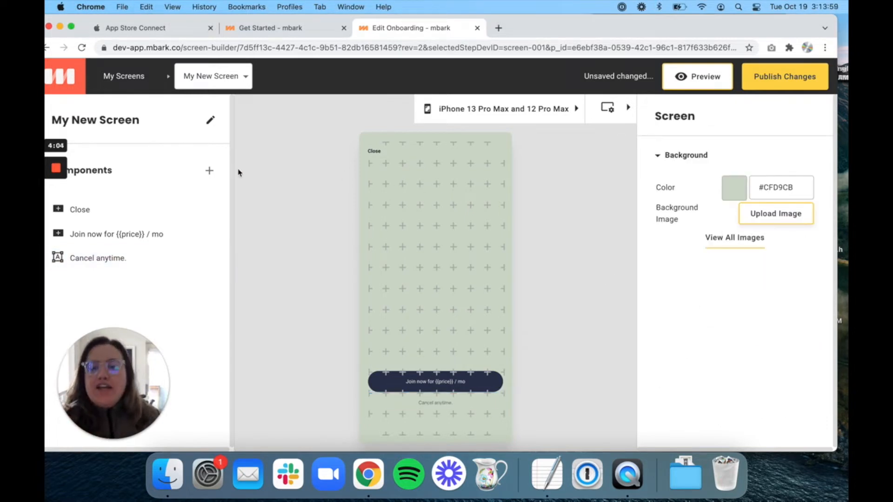
Step: Add a button in the row below "Cancel anytime." and narrow it toward the right edge of the phone screen
{"action": "left_click", "coordinate": [209, 171]}
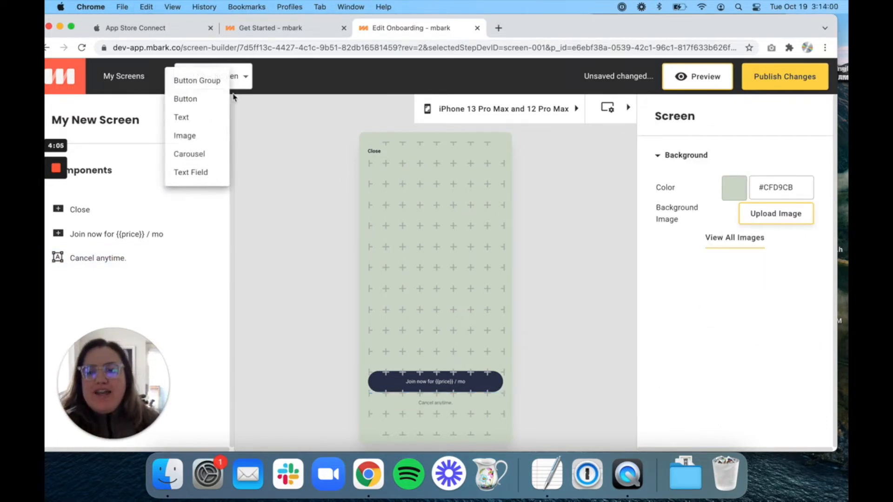
{"action": "left_click", "coordinate": [196, 101]}
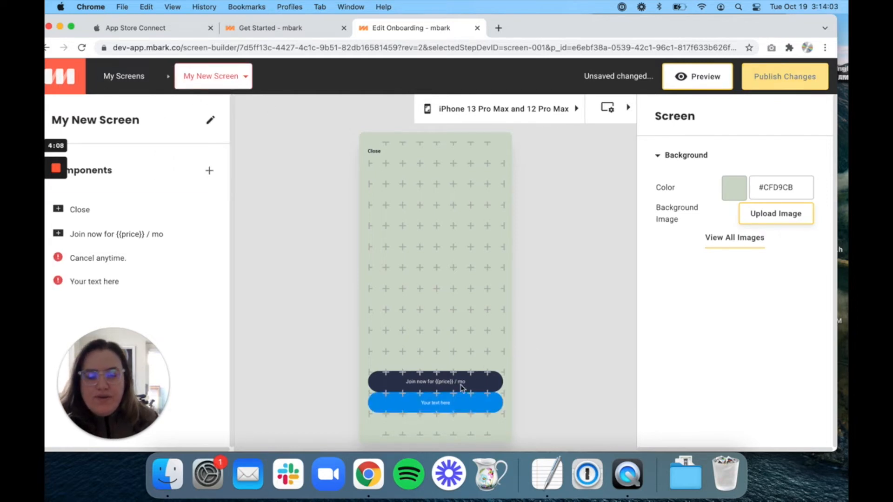
{"action": "mouse_move", "coordinate": [451, 406]}
{"action": "left_mouse_down"}
{"action": "mouse_move", "coordinate": [440, 403]}
{"action": "mouse_move", "coordinate": [445, 420]}
{"action": "left_mouse_up"}
{"action": "left_click_drag", "start_coordinate": [368, 433], "coordinate": [462, 428]}
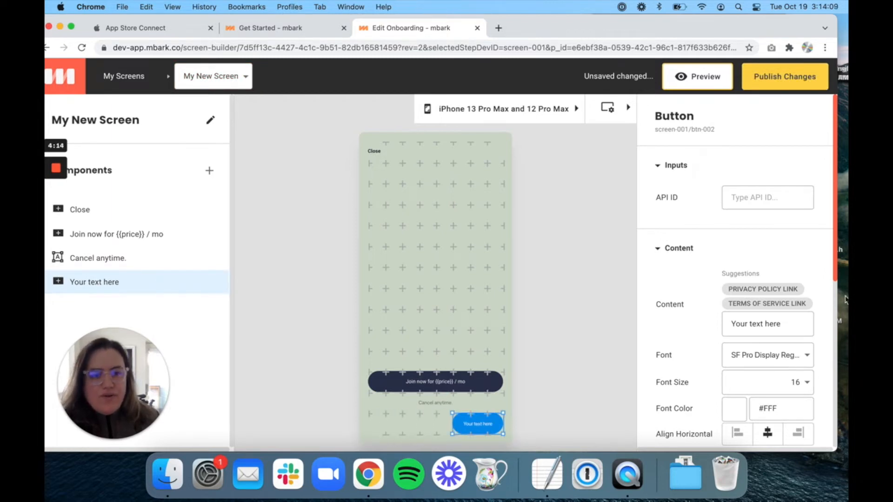
Step: Change the new button's style to Text Only and its font color to #777777
{"action": "scroll", "coordinate": [738, 260], "scroll_direction": "down", "scroll_amount": 5}
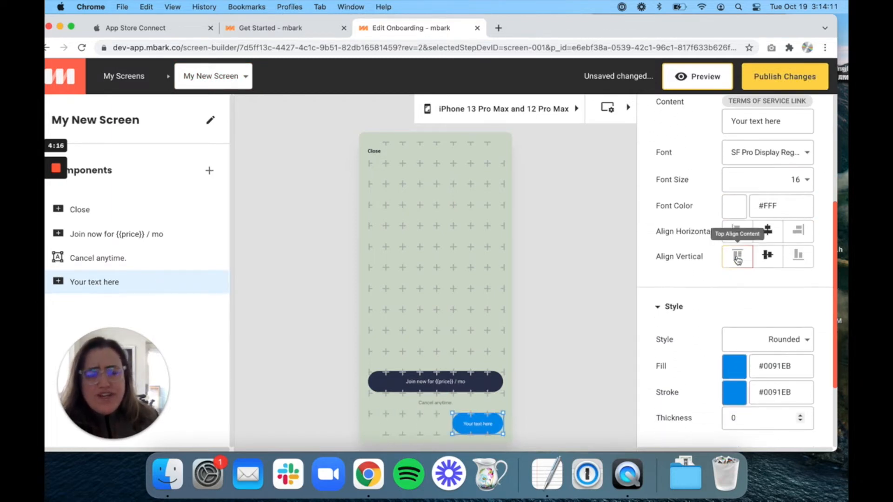
{"action": "left_click", "coordinate": [777, 344]}
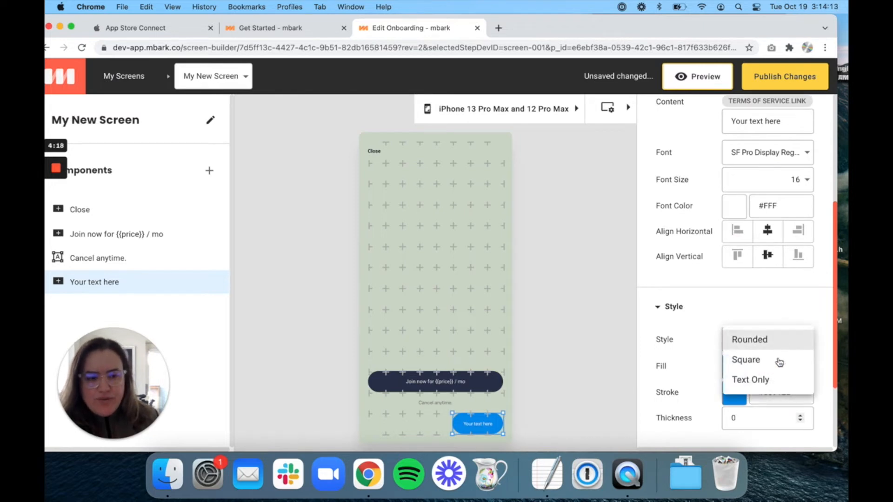
{"action": "left_click", "coordinate": [763, 381]}
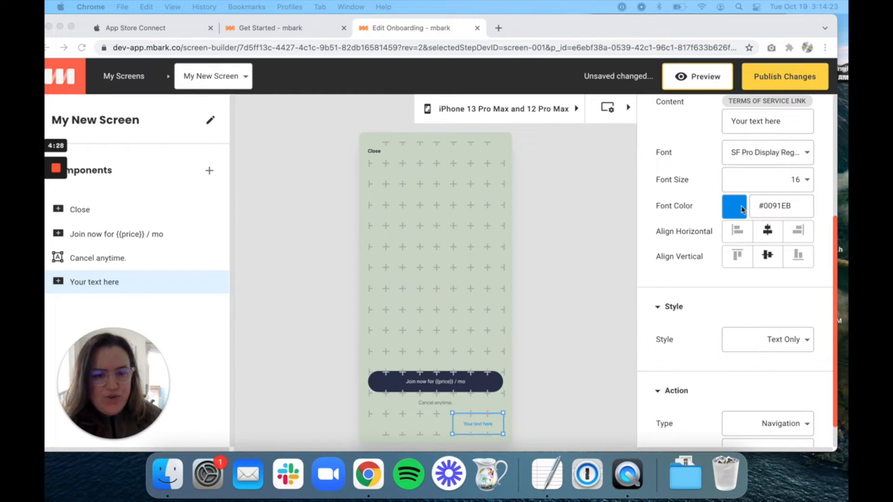
{"action": "double_click", "coordinate": [795, 209]}
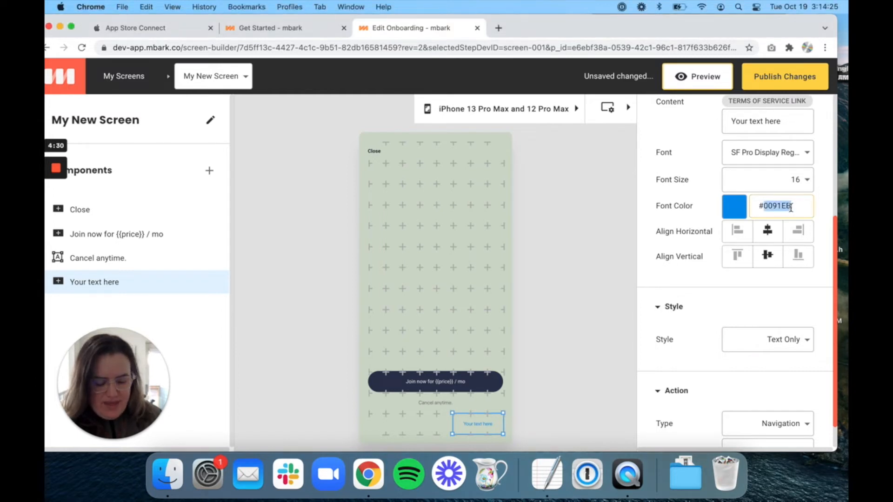
{"action": "type", "text": "777777"}
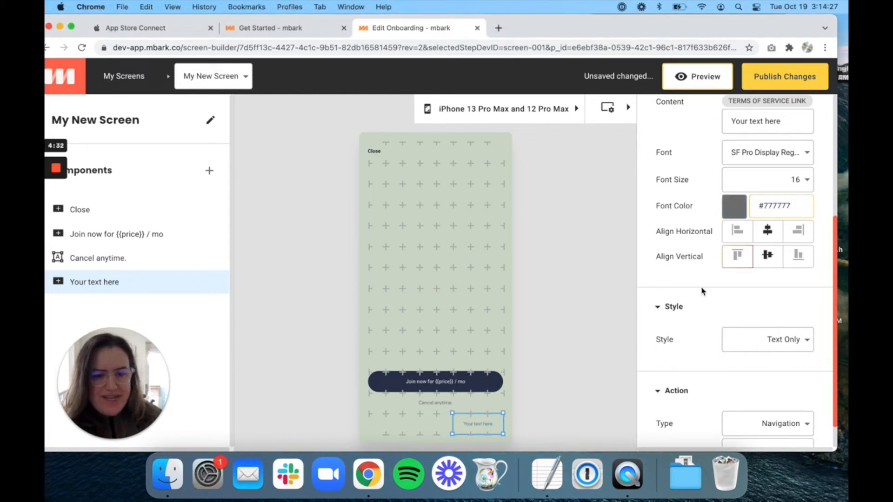
Step: Set the text-only button's content to "Restore"
{"action": "scroll", "coordinate": [753, 279], "scroll_direction": "up", "scroll_amount": 5}
{"action": "left_click", "coordinate": [762, 258]}
{"action": "key", "text": "super+a"}
{"action": "type", "text": "Restore"}
Step: Narrow the Restore button further from its left side and align its text horizontally to the right
{"action": "scroll", "coordinate": [706, 237], "scroll_direction": "down", "scroll_amount": 5}
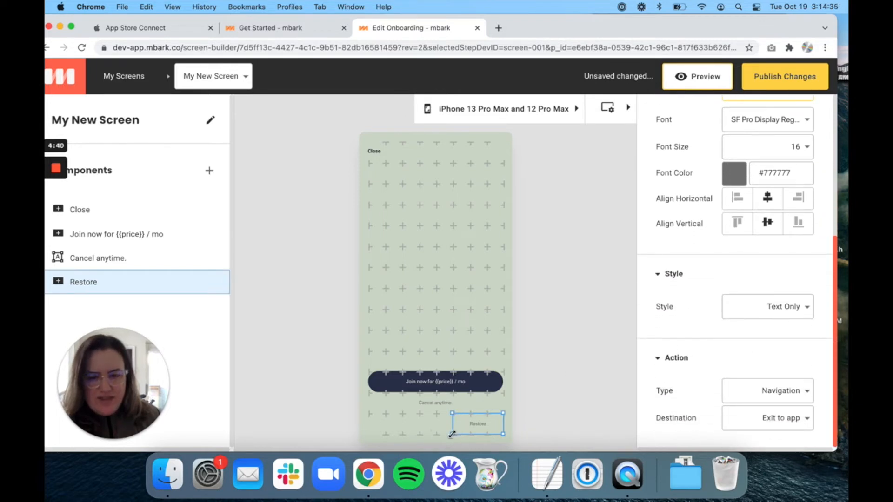
{"action": "left_click_drag", "start_coordinate": [467, 432], "coordinate": [470, 434]}
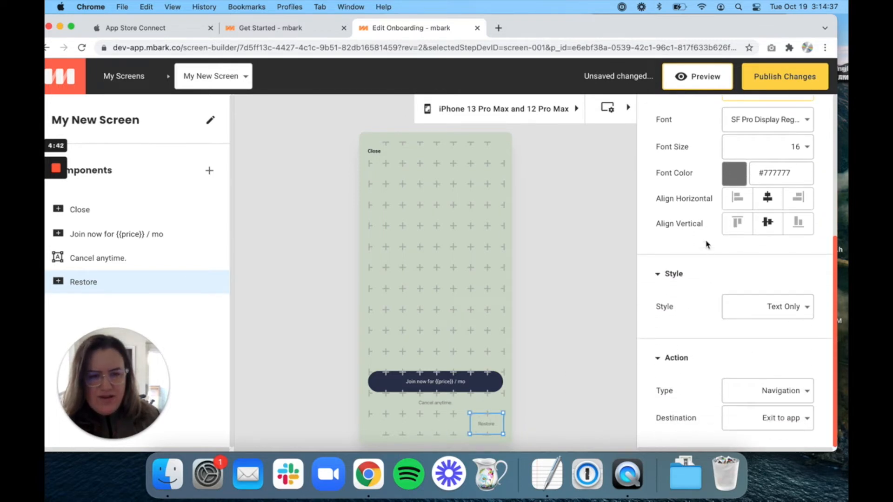
{"action": "left_click", "coordinate": [799, 200]}
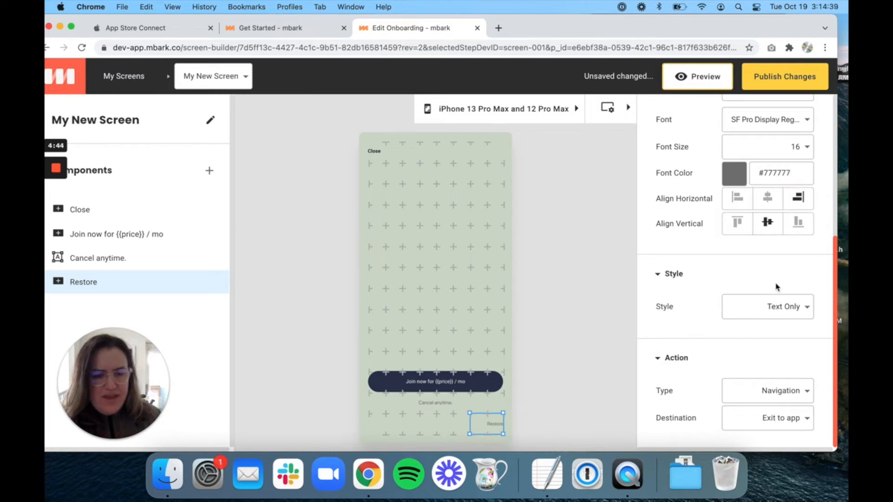
Step: Set the Restore button's action type to Tieback with the target "restore", and publish the screen
{"action": "left_click", "coordinate": [779, 391]}
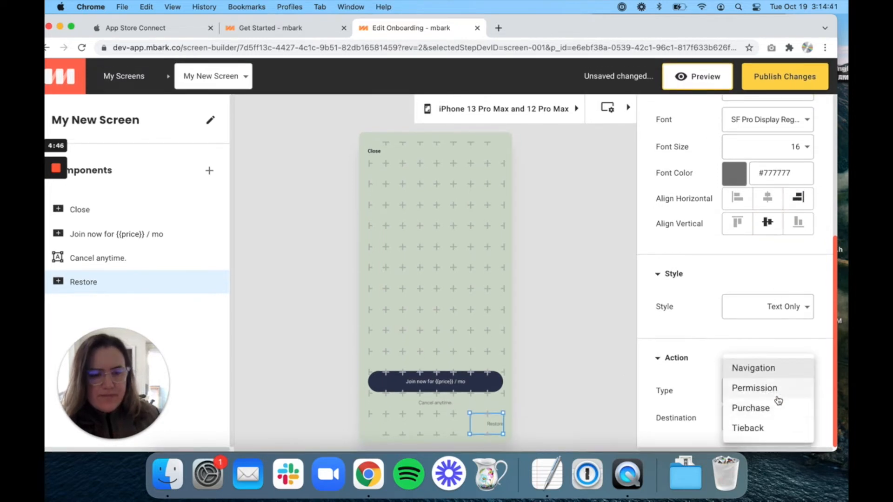
{"action": "left_click", "coordinate": [761, 429]}
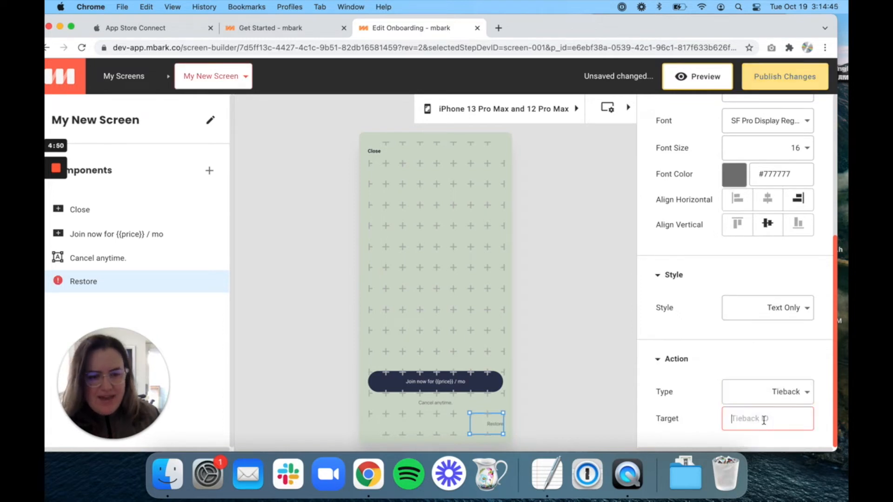
{"action": "type", "text": "rte"}
{"action": "key", "text": "BackSpace"}
{"action": "type", "text": "estore"}
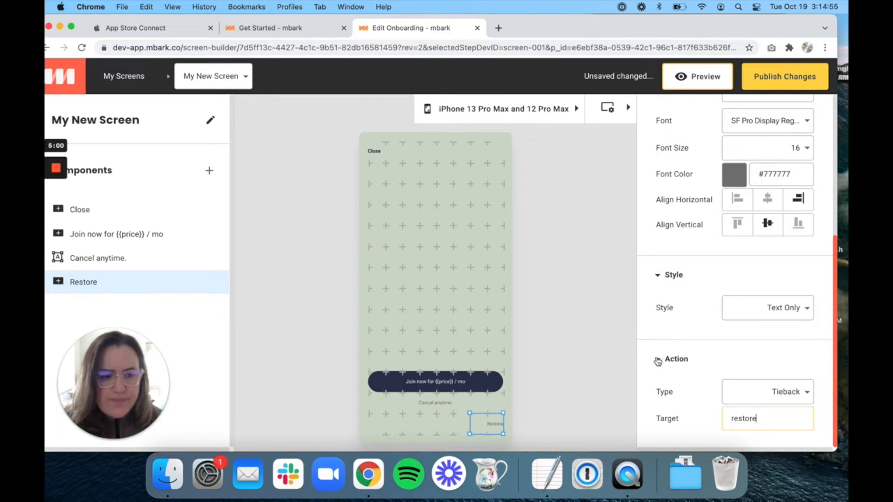
{"action": "left_click", "coordinate": [774, 78]}
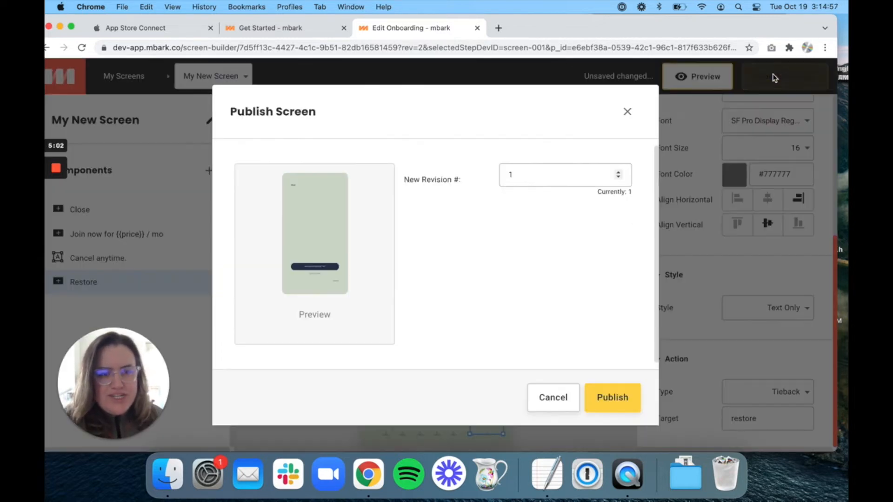
{"action": "left_click", "coordinate": [599, 397]}
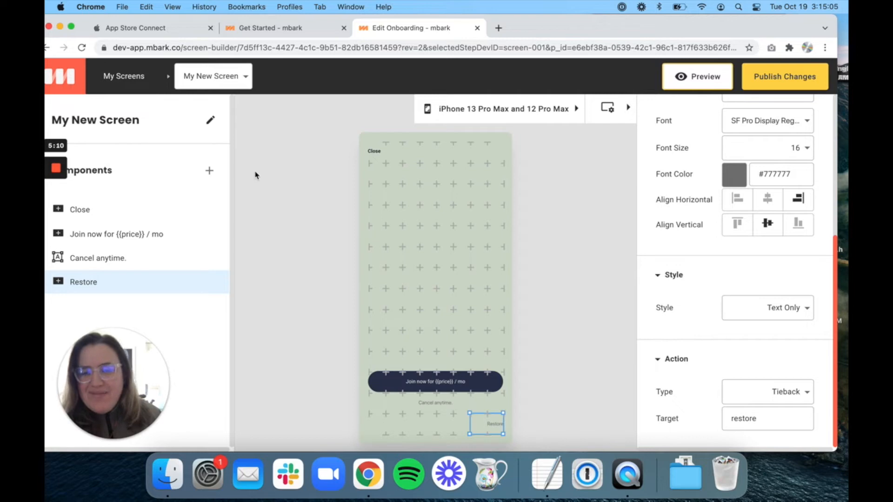
Step: Add a text component, shrink it to about Restore's size, and place it at the left end of the Restore row
{"action": "left_click", "coordinate": [212, 171]}
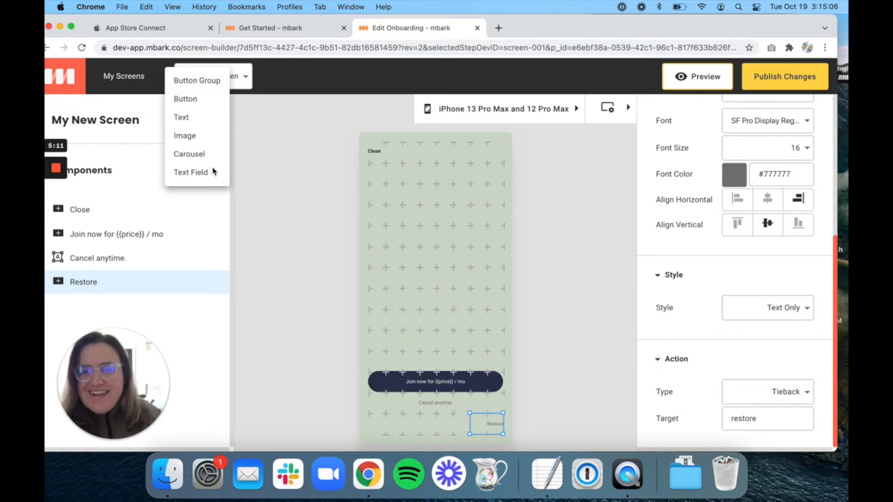
{"action": "left_click", "coordinate": [200, 122]}
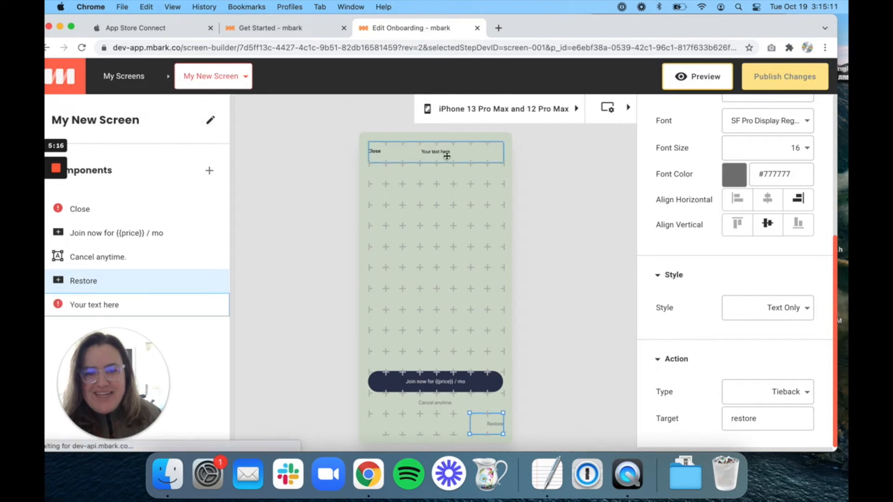
{"action": "left_click", "coordinate": [424, 148]}
{"action": "left_click_drag", "start_coordinate": [503, 163], "coordinate": [392, 422]}
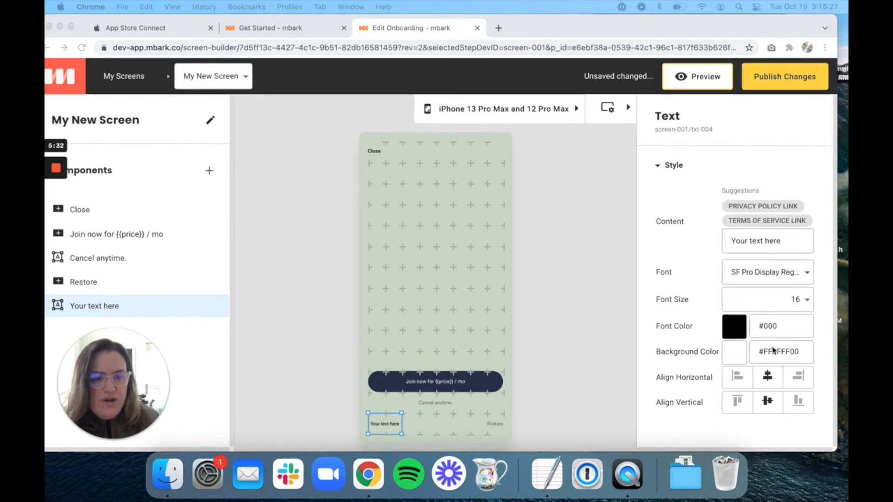
Step: Set the new text component's font color to #777777
{"action": "left_click", "coordinate": [781, 329]}
{"action": "double_click", "coordinate": [780, 328]}
{"action": "type", "text": "#777777"}
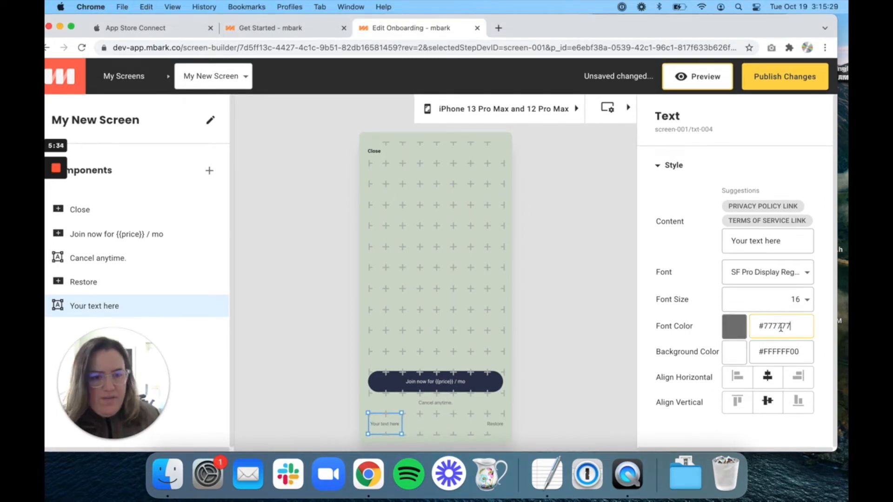
Step: Replace the text component's placeholder content with the suggested Terms of Service link, {{TERMS}}
{"action": "left_click_drag", "start_coordinate": [782, 241], "coordinate": [758, 224]}
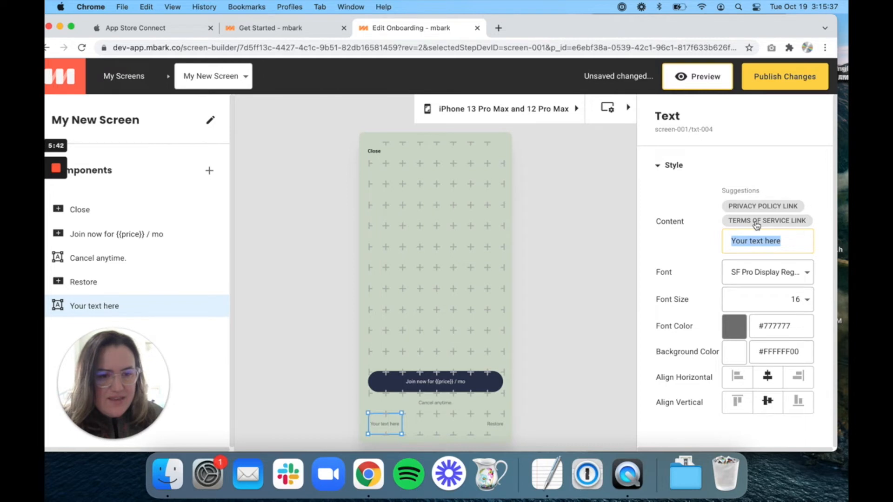
{"action": "left_click", "coordinate": [757, 222]}
{"action": "left_click_drag", "start_coordinate": [748, 251], "coordinate": [718, 244]}
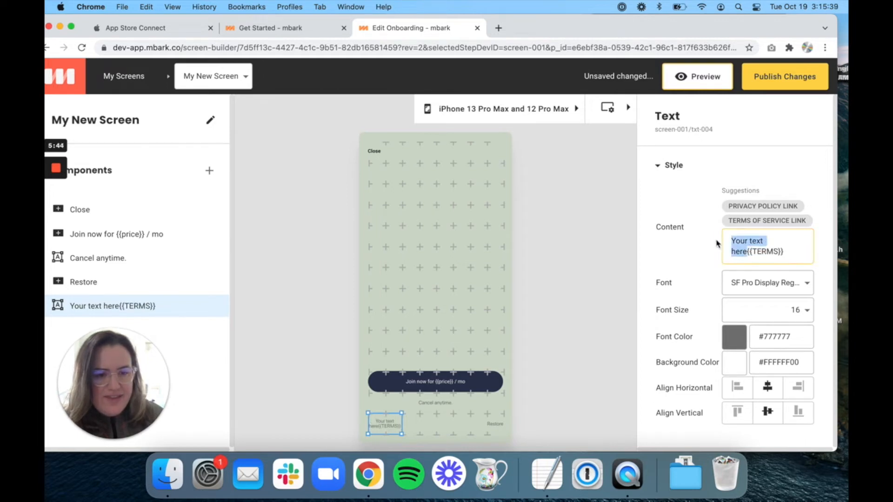
{"action": "key", "text": "BackSpace"}
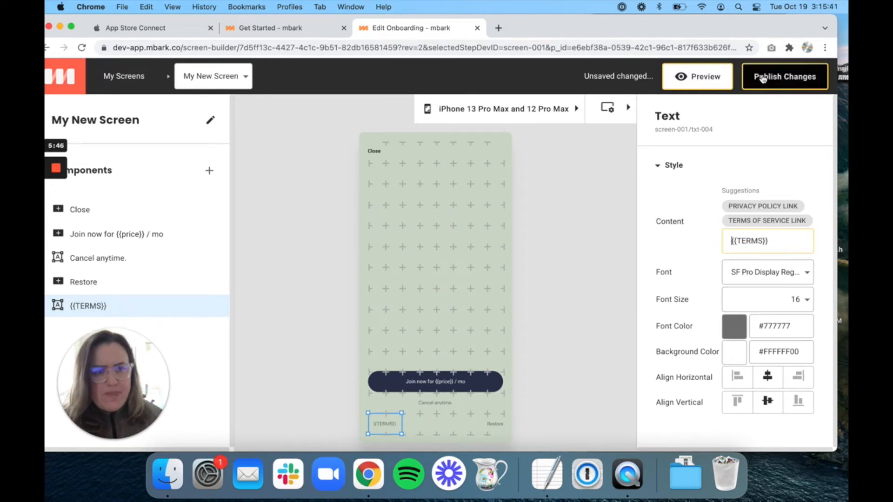
Step: Align the {{TERMS}} text horizontally to the left and publish the screen
{"action": "left_click", "coordinate": [743, 382]}
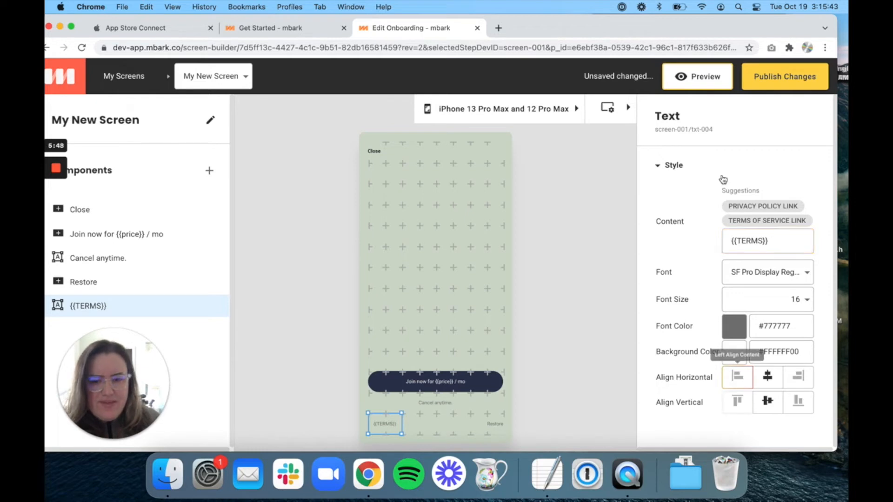
{"action": "left_click", "coordinate": [791, 77]}
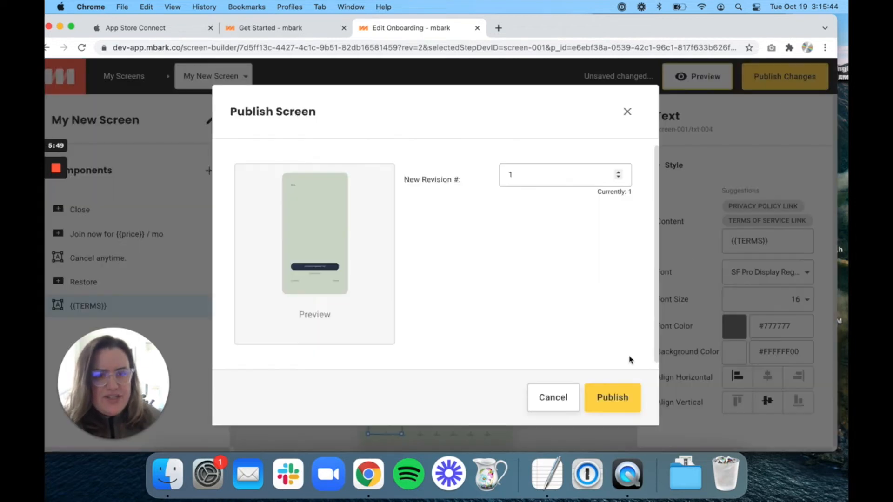
{"action": "left_click", "coordinate": [608, 397]}
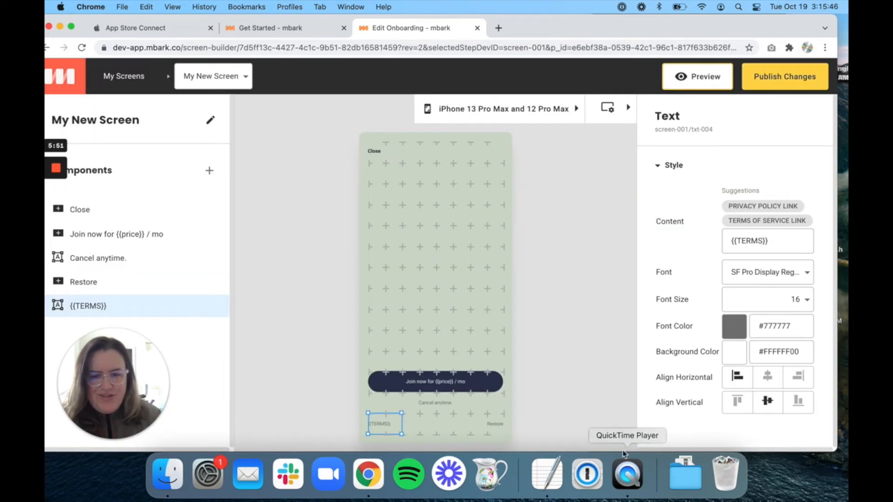
Step: Switch to QuickTime Player and check the terms link and Restore button on the mirrored phone
{"action": "left_click", "coordinate": [638, 474]}
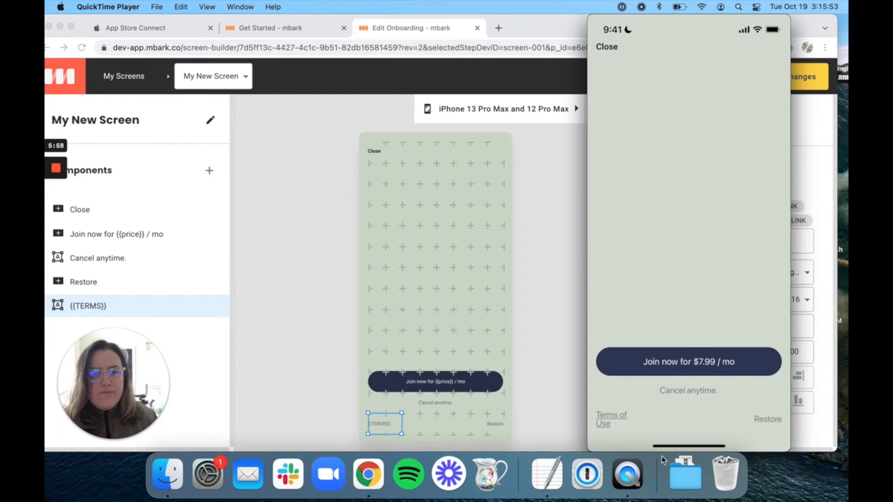
{"action": "mouse_move", "coordinate": [613, 420]}
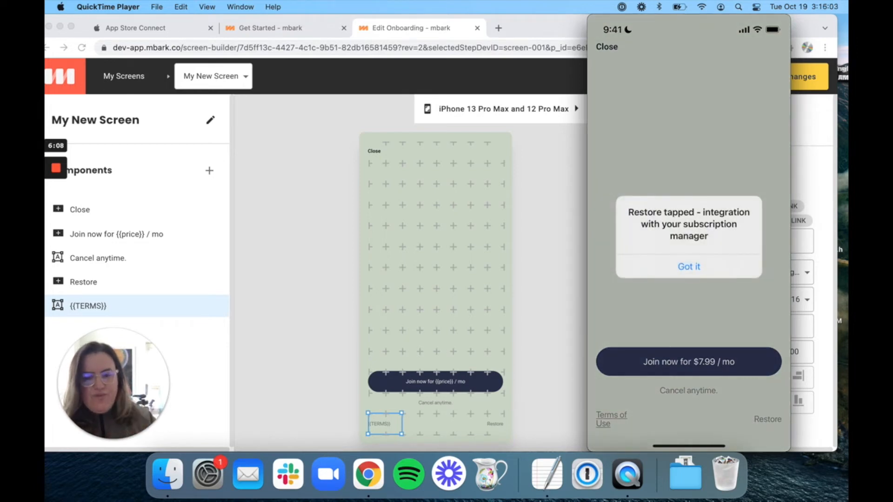
{"action": "mouse_move", "coordinate": [706, 272]}
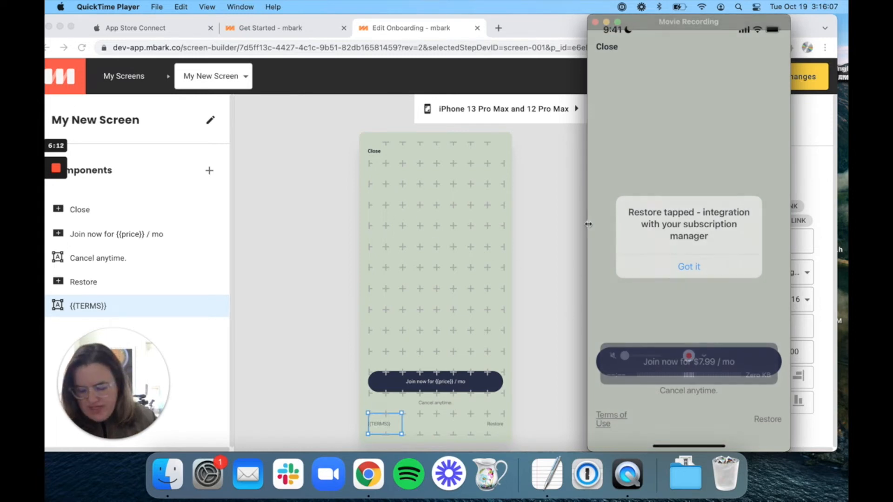
Step: Back in Chrome, set the {{TERMS}} text's font to Roboto Regular and widen its box toward the right
{"action": "left_click", "coordinate": [479, 148]}
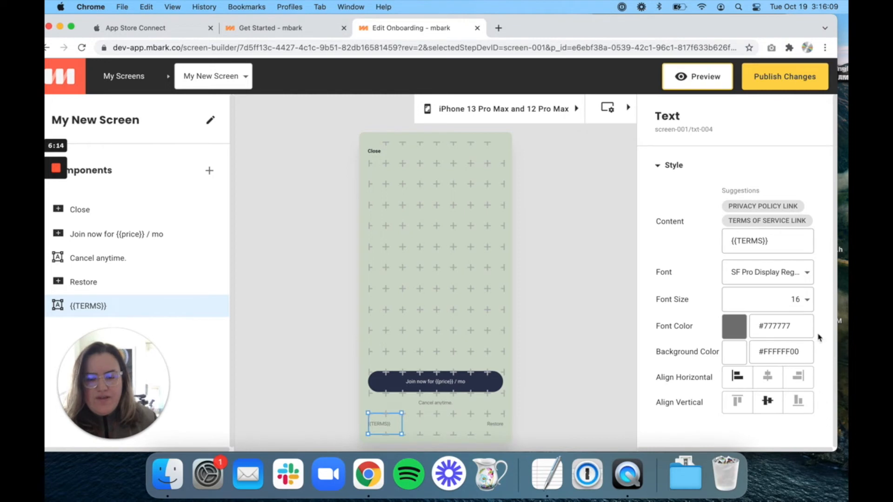
{"action": "left_click", "coordinate": [794, 274]}
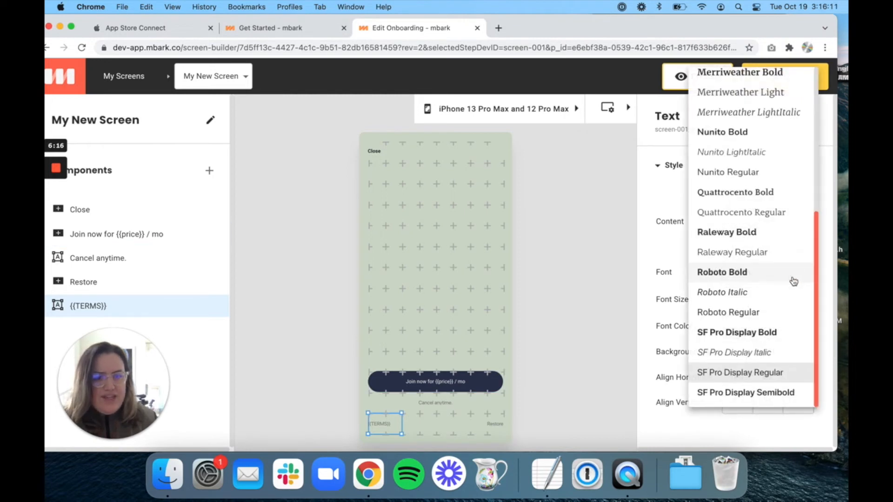
{"action": "left_click", "coordinate": [782, 310]}
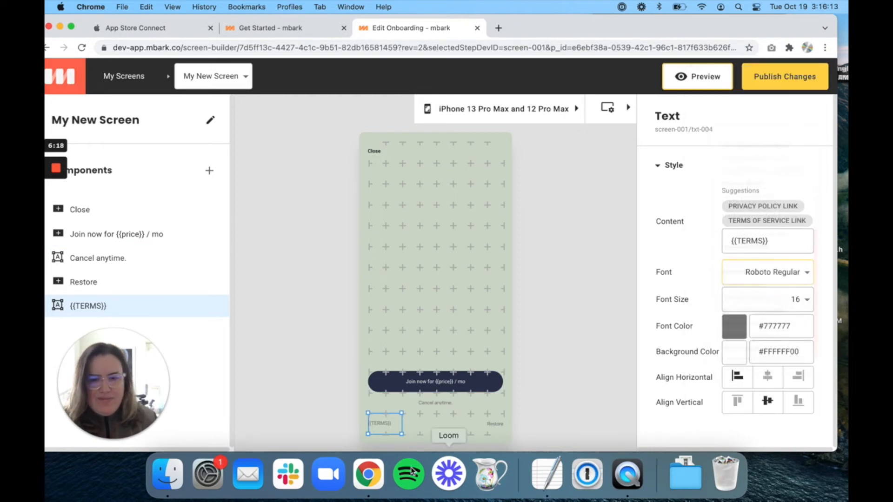
{"action": "left_click_drag", "start_coordinate": [401, 434], "coordinate": [420, 434]}
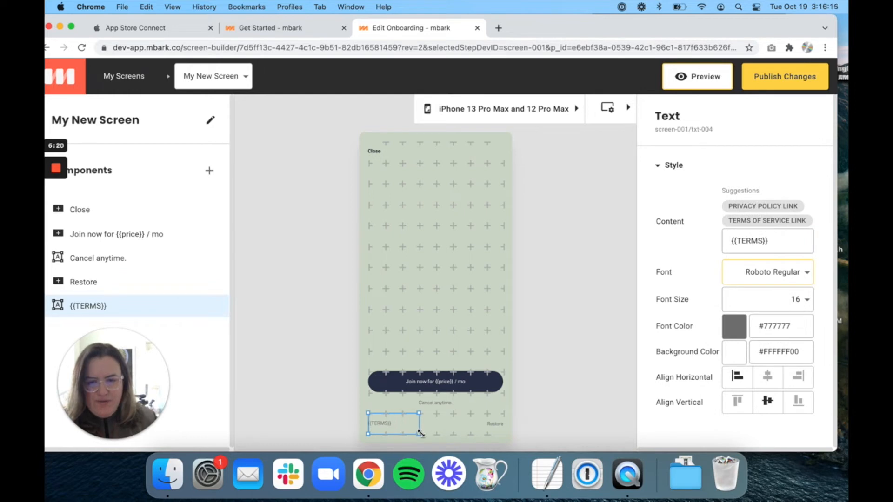
Step: Publish the screen and check the terms link on the mirrored phone in QuickTime Player
{"action": "left_click", "coordinate": [786, 76]}
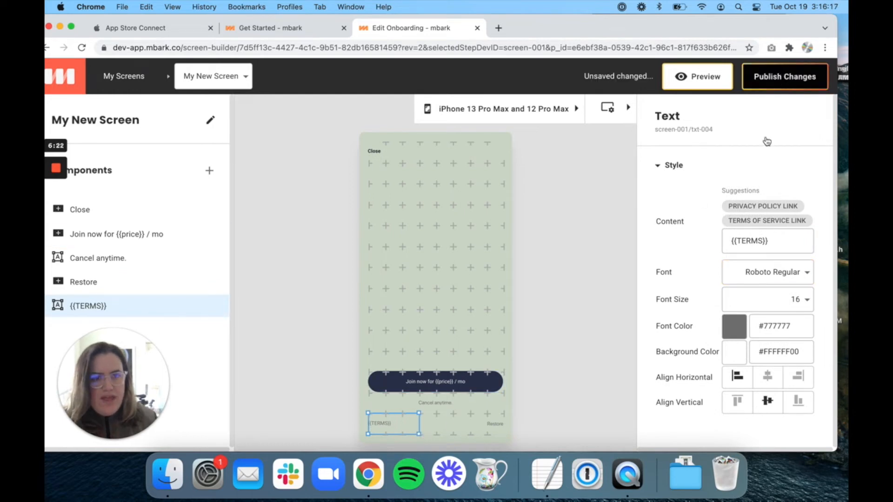
{"action": "left_click", "coordinate": [615, 401]}
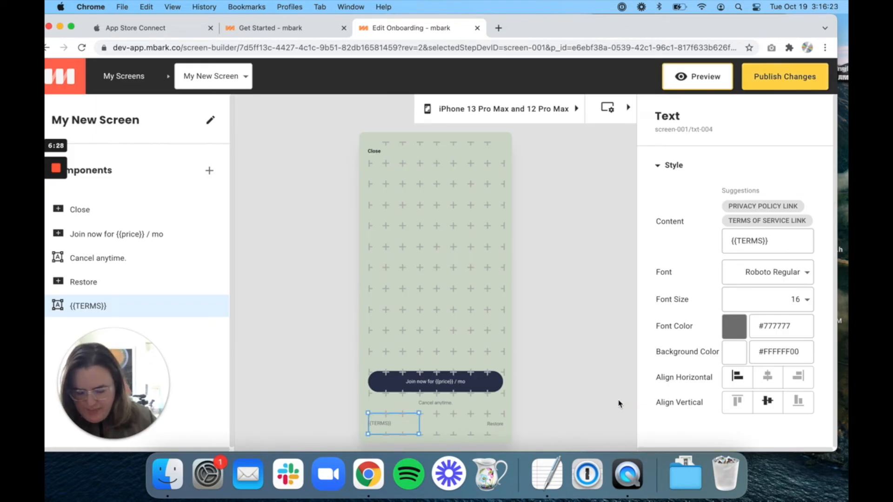
{"action": "left_click", "coordinate": [627, 472]}
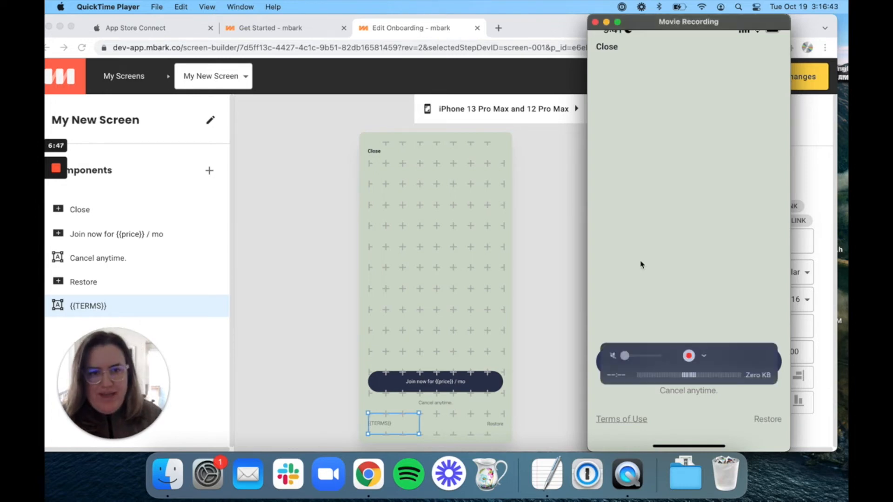
{"action": "left_click", "coordinate": [548, 176]}
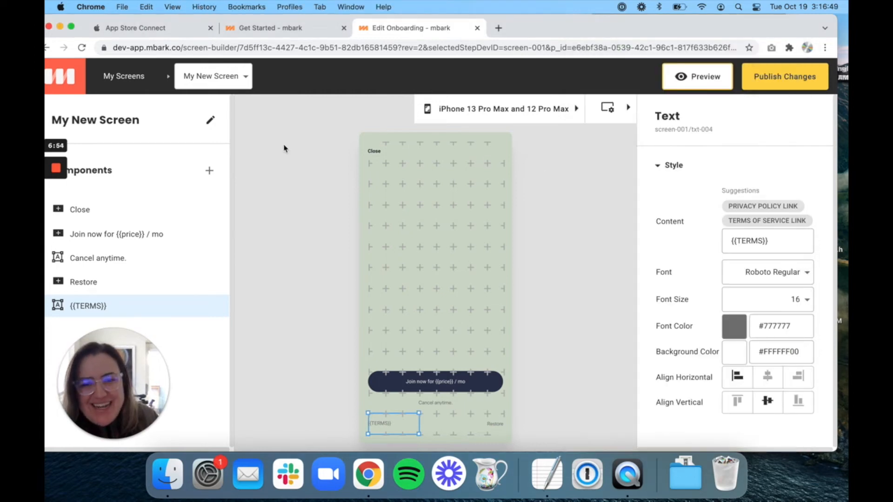
Step: Add an image component to the screen and select its placeholder below Close
{"action": "left_click", "coordinate": [209, 171]}
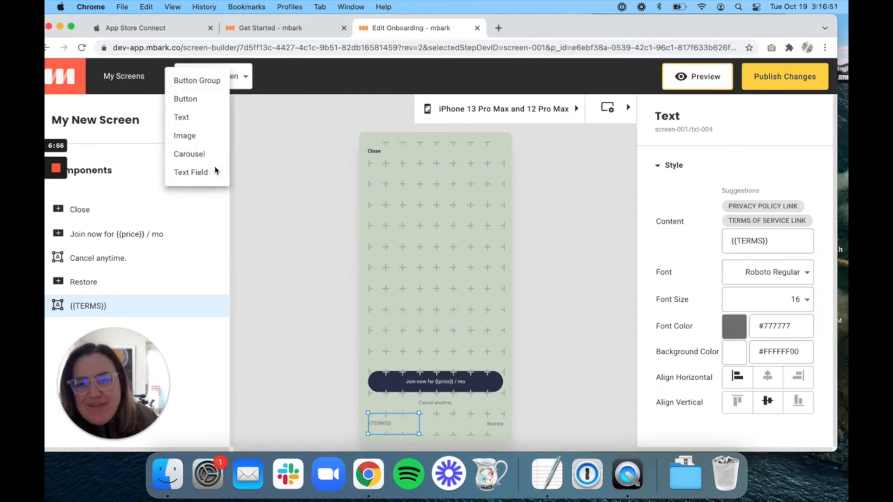
{"action": "left_click", "coordinate": [202, 138]}
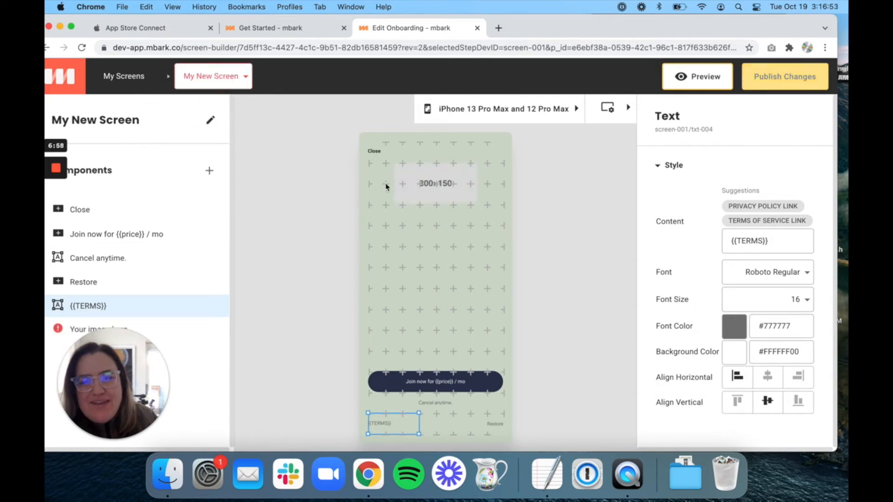
{"action": "left_click", "coordinate": [404, 186]}
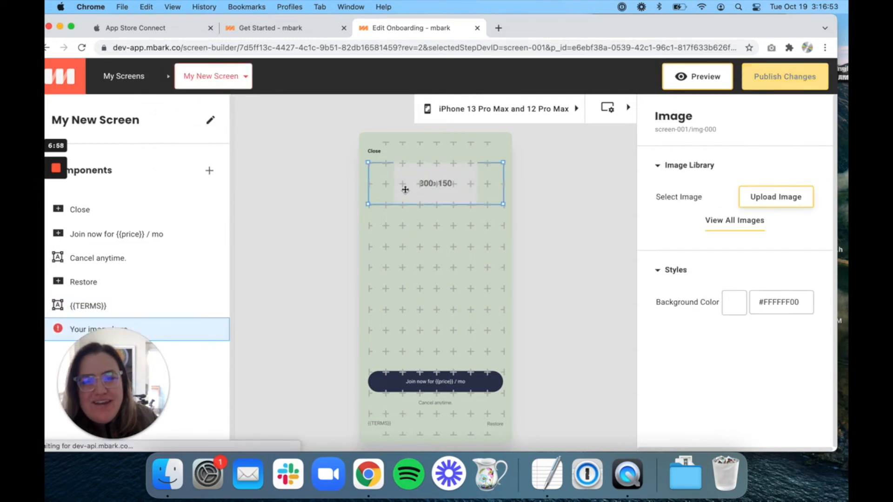
Step: Choose Paywall Image.png from the HowTo folder as the image to upload
{"action": "left_click", "coordinate": [761, 196]}
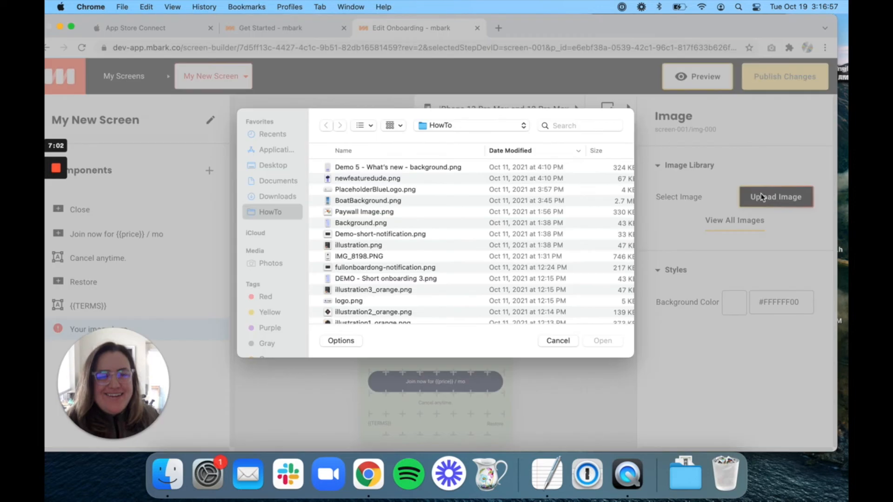
{"action": "left_click", "coordinate": [288, 214]}
{"action": "scroll", "coordinate": [430, 213], "scroll_direction": "down", "scroll_amount": 2}
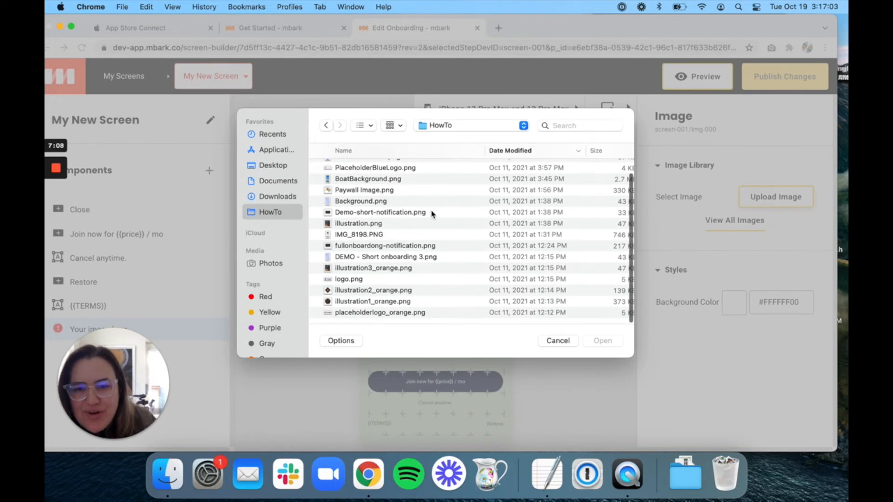
{"action": "left_click", "coordinate": [412, 191]}
{"action": "left_click", "coordinate": [599, 341]}
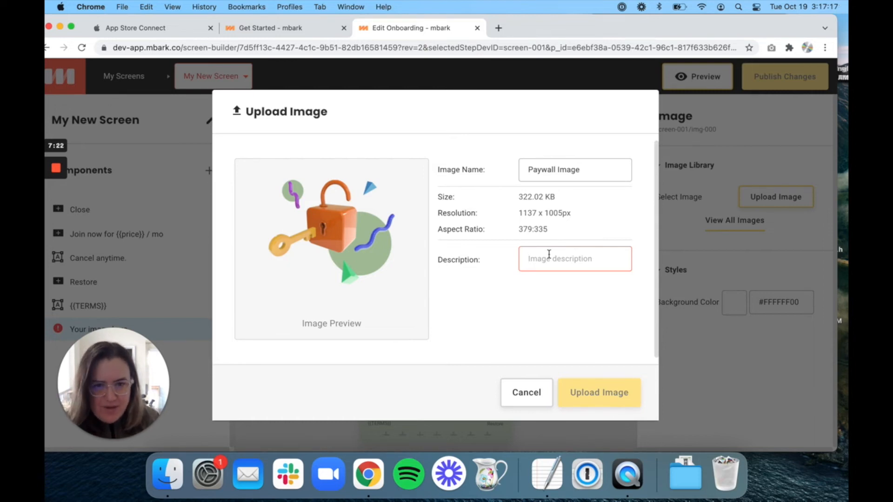
Step: Describe the image as "Paywall unlocking with key" and upload it
{"action": "type", "text": "Pya"}
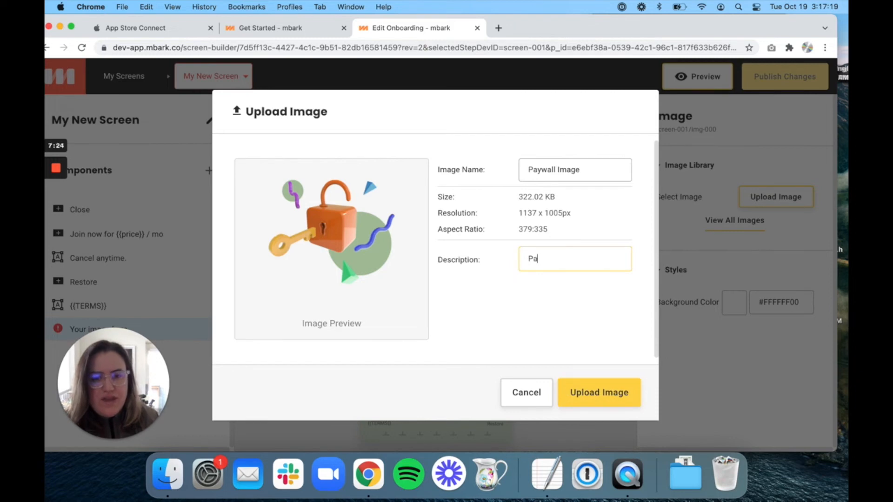
{"action": "type", "text": "wall unlocking with kk"}
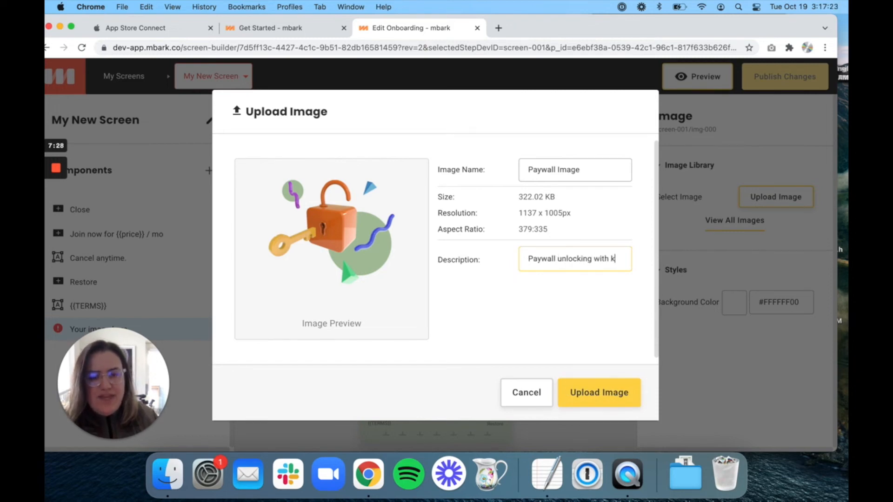
{"action": "key", "text": "BackSpace"}
{"action": "type", "text": "ey"}
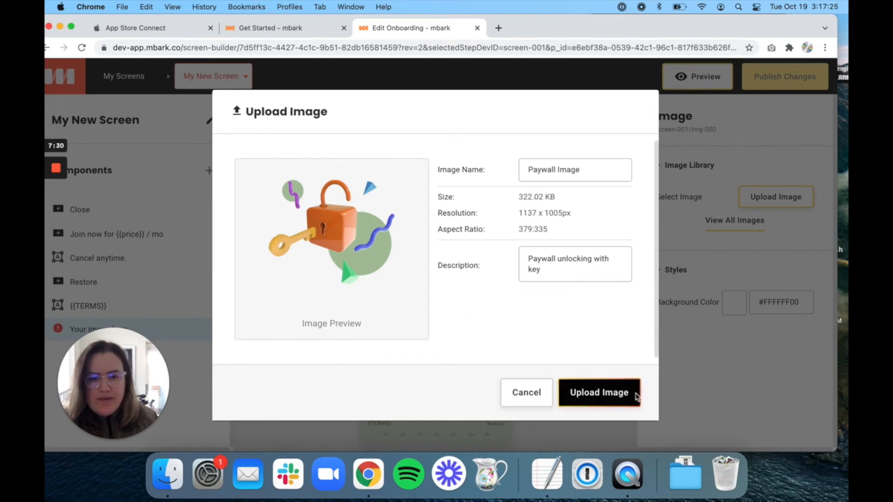
{"action": "left_click", "coordinate": [599, 392]}
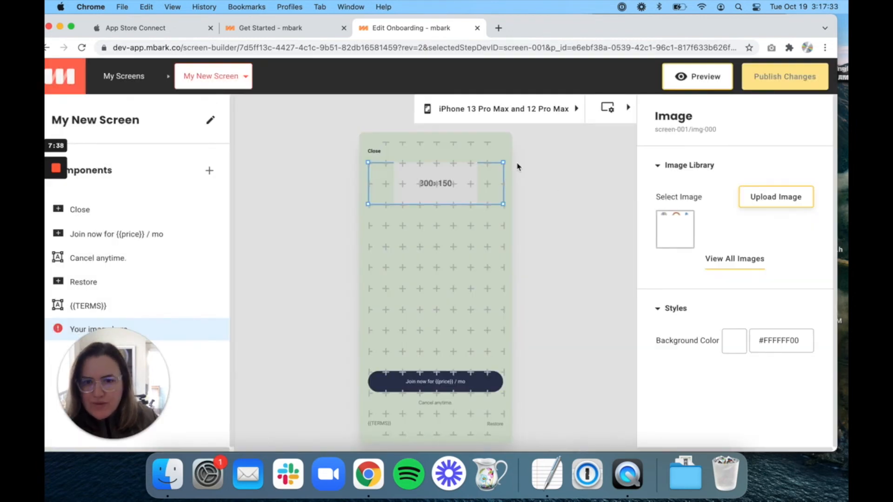
Step: Apply the uploaded lock-and-key picture to the image component and enlarge it by extending its lower edge
{"action": "left_click", "coordinate": [678, 227]}
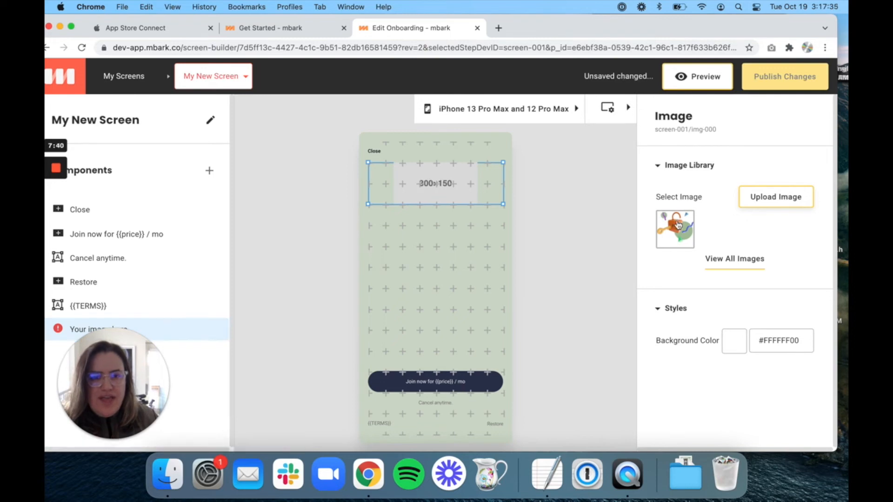
{"action": "left_click_drag", "start_coordinate": [503, 204], "coordinate": [501, 261]}
{"action": "left_click", "coordinate": [541, 247]}
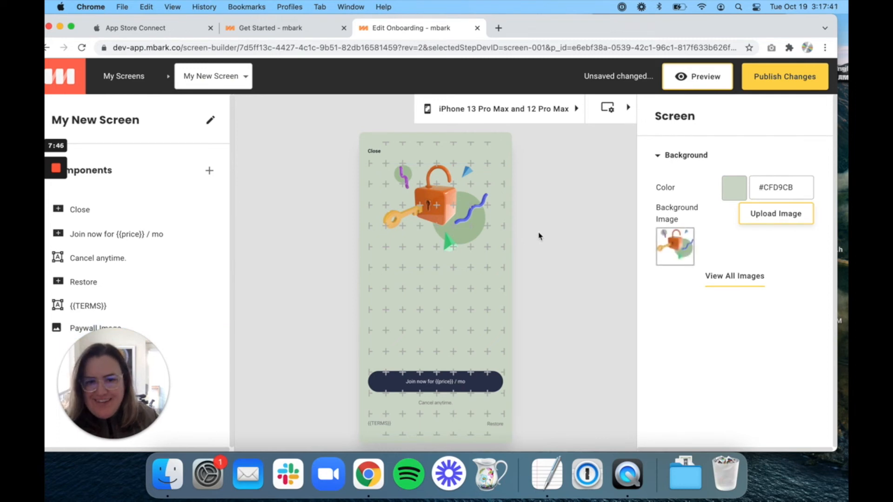
Step: Add a text component and place it just below the lock-and-key image
{"action": "left_click", "coordinate": [213, 171]}
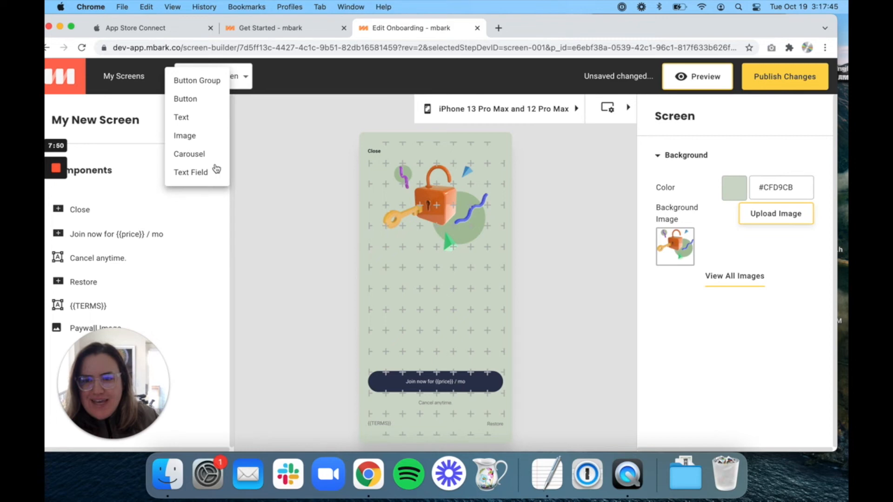
{"action": "left_click", "coordinate": [222, 122]}
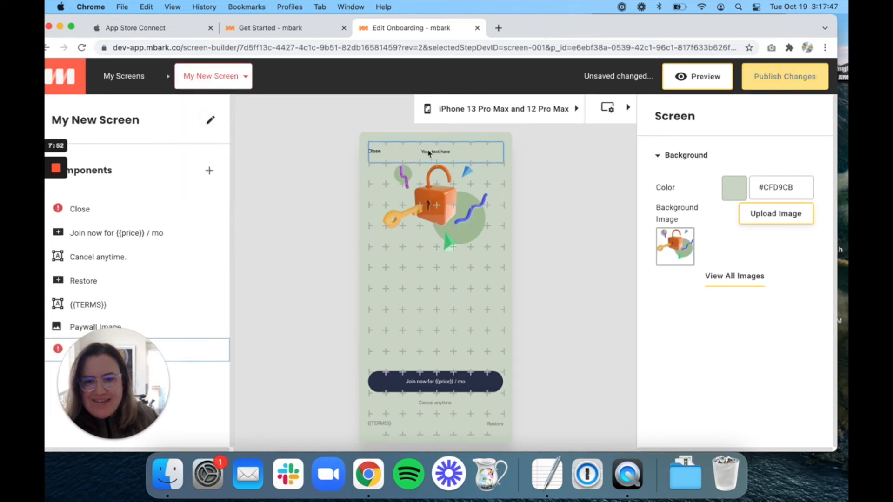
{"action": "left_click_drag", "start_coordinate": [428, 154], "coordinate": [436, 195]}
{"action": "left_click_drag", "start_coordinate": [438, 245], "coordinate": [440, 276]}
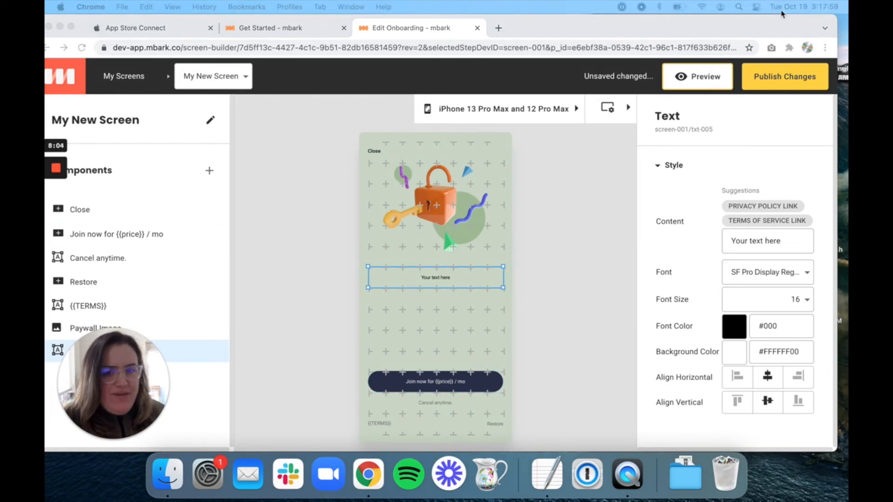
Step: Set the font size of the text below the image to 24
{"action": "left_click", "coordinate": [770, 302]}
{"action": "left_click", "coordinate": [768, 303]}
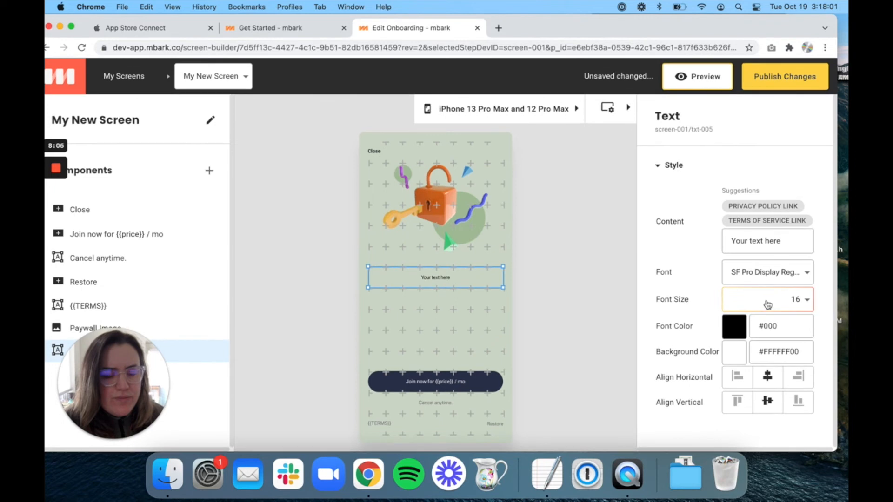
{"action": "left_click", "coordinate": [770, 298]}
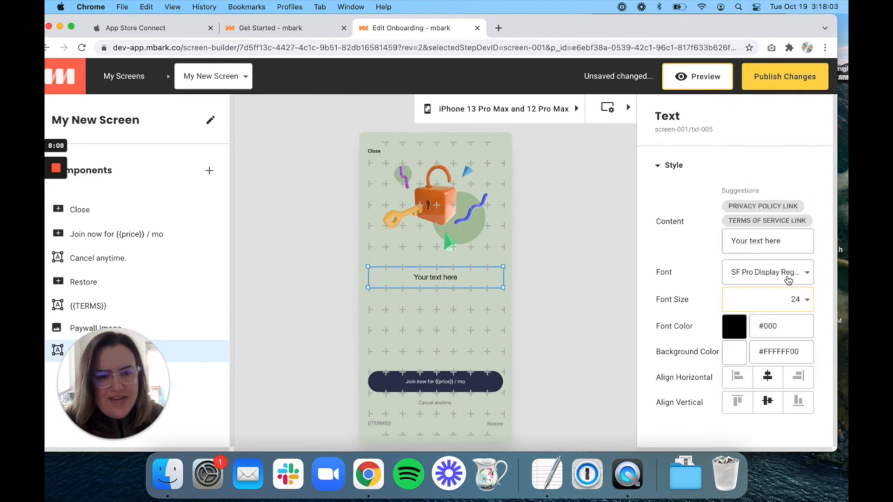
Step: Set the font of the text below the image to Roboto Bold and its content to "Never carry keys again!"
{"action": "left_click", "coordinate": [789, 279]}
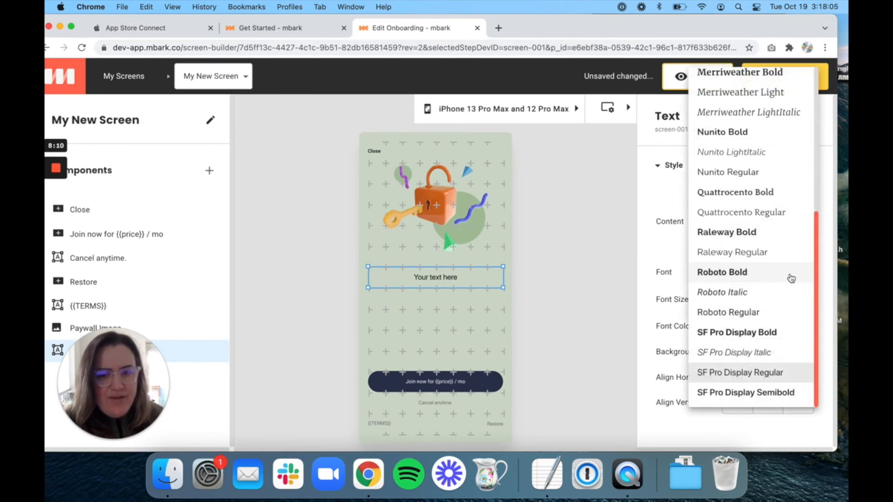
{"action": "left_click", "coordinate": [791, 279]}
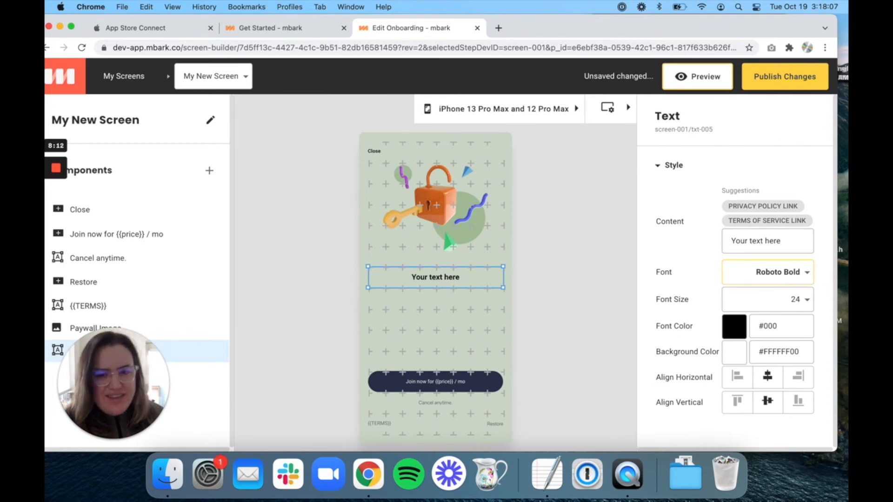
{"action": "triple_click", "coordinate": [753, 241]}
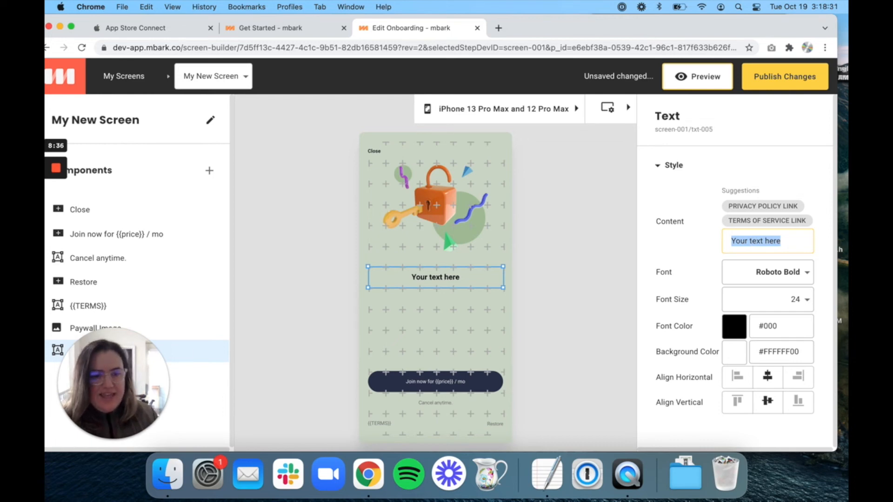
{"action": "type", "text": "Never carry "}
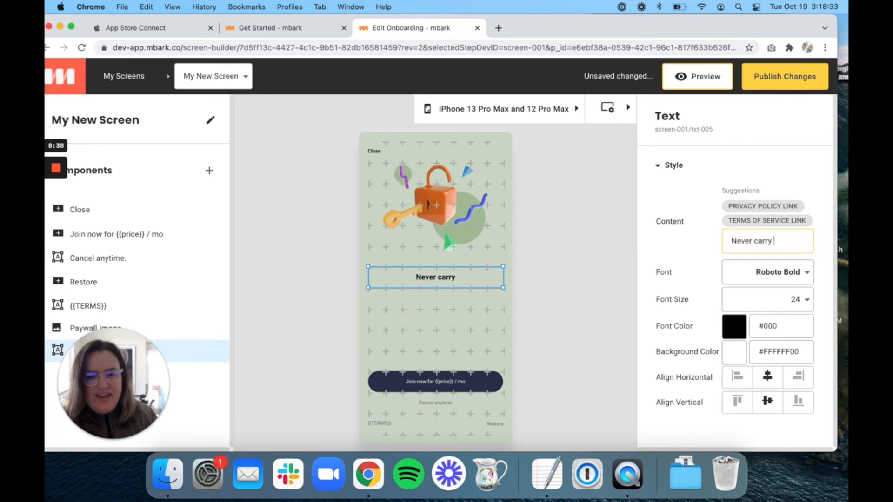
{"action": "type", "text": "keys again!"}
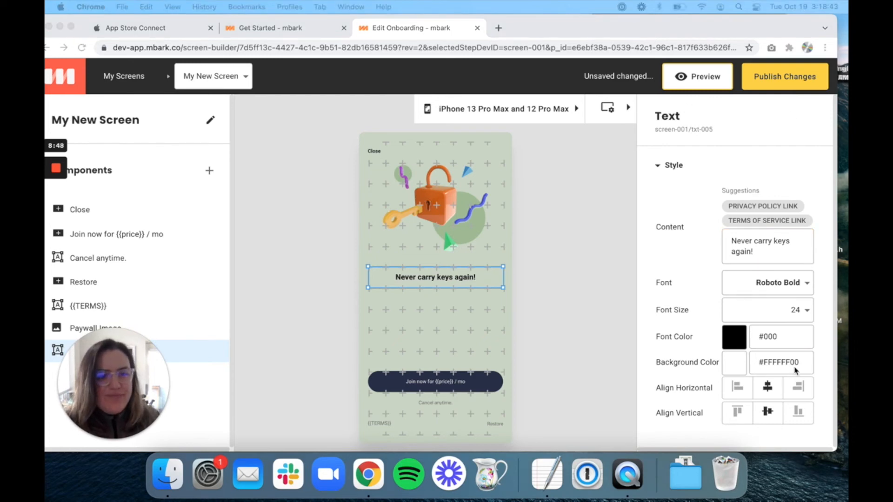
Step: Set the font color of the "Never carry keys again!" headline to #2D3550
{"action": "double_click", "coordinate": [790, 340]}
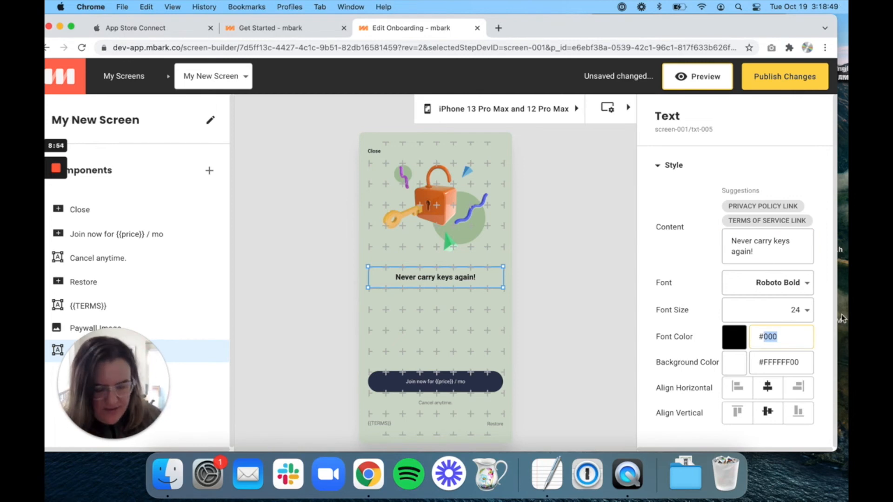
{"action": "type", "text": "2D2D3D"}
{"action": "left_click", "coordinate": [571, 307]}
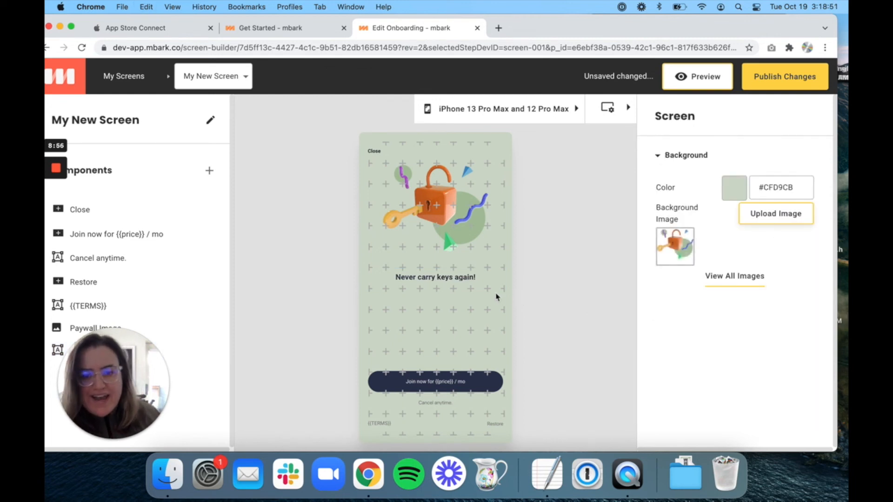
Step: Add another text component and place it directly below the "Never carry keys again!" headline
{"action": "left_click", "coordinate": [209, 171]}
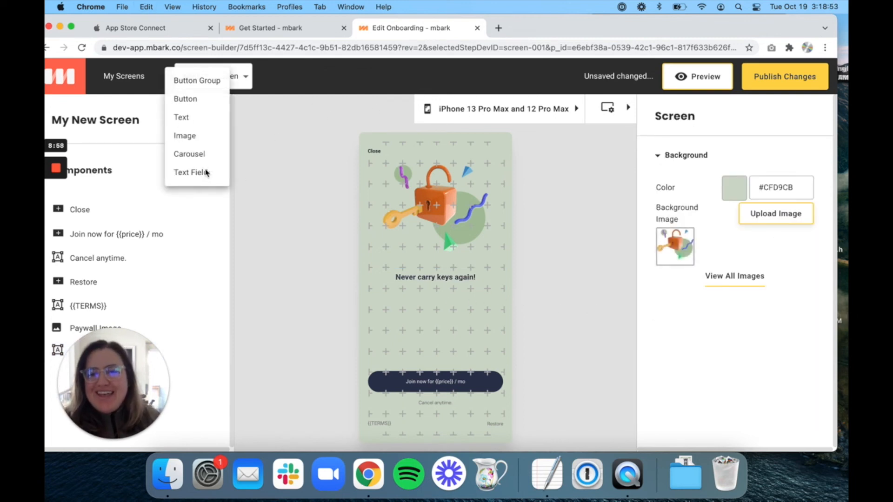
{"action": "left_click", "coordinate": [217, 126]}
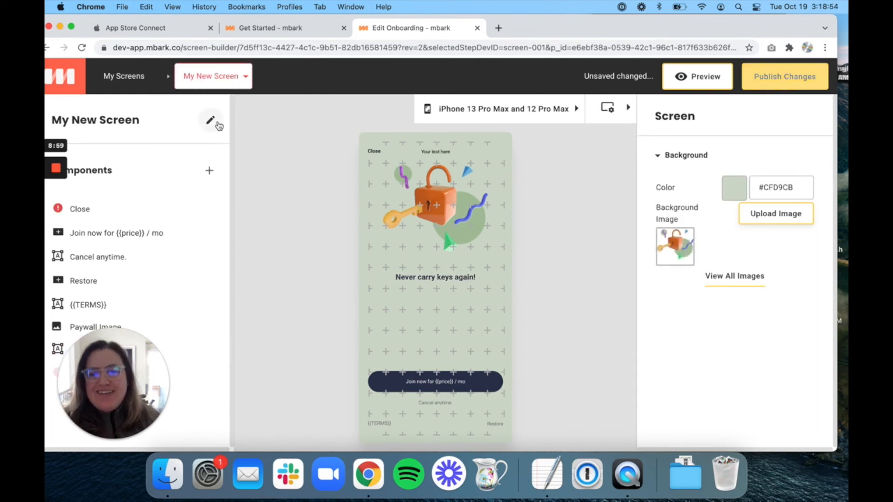
{"action": "left_click", "coordinate": [438, 152]}
{"action": "left_click_drag", "start_coordinate": [438, 152], "coordinate": [449, 300]}
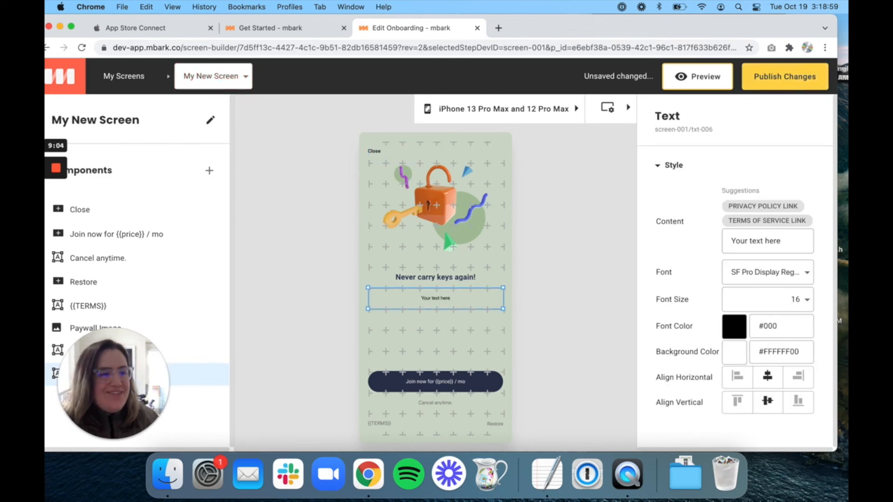
Step: Set the new text component's font color to #2D3550 and its font to Roboto Regular
{"action": "left_click", "coordinate": [776, 326]}
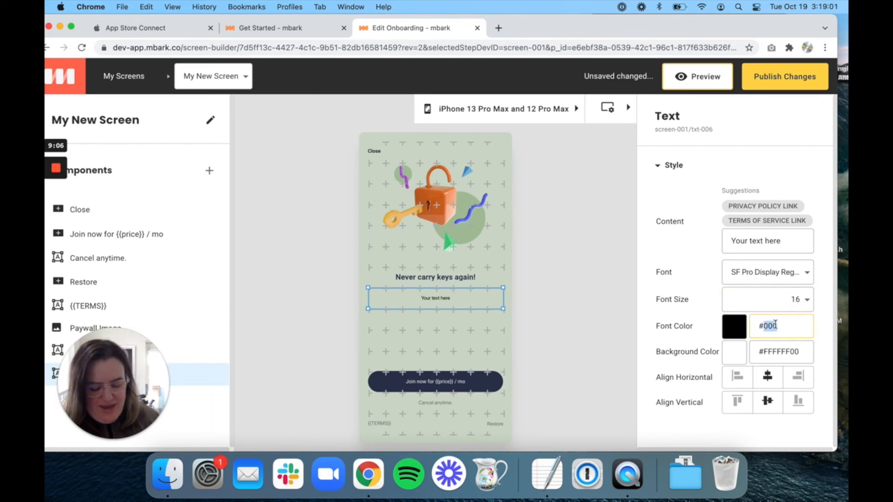
{"action": "type", "text": "#2D3550"}
{"action": "left_click", "coordinate": [766, 281]}
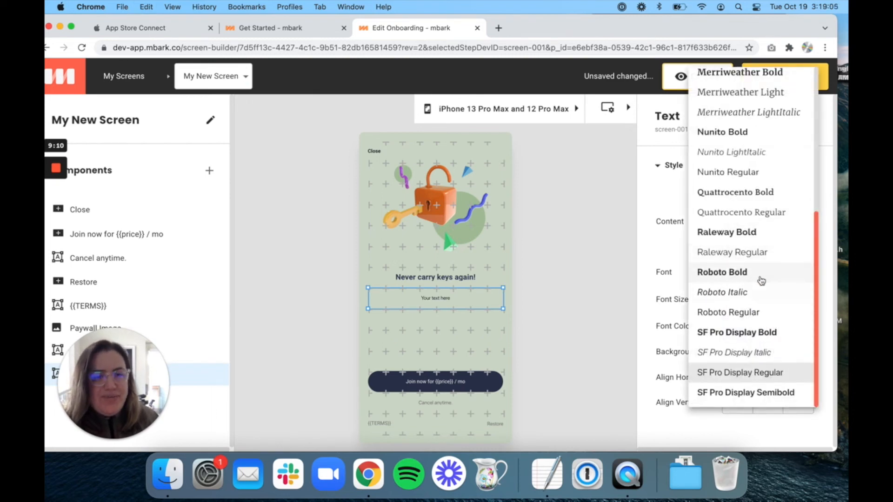
{"action": "left_click", "coordinate": [751, 311]}
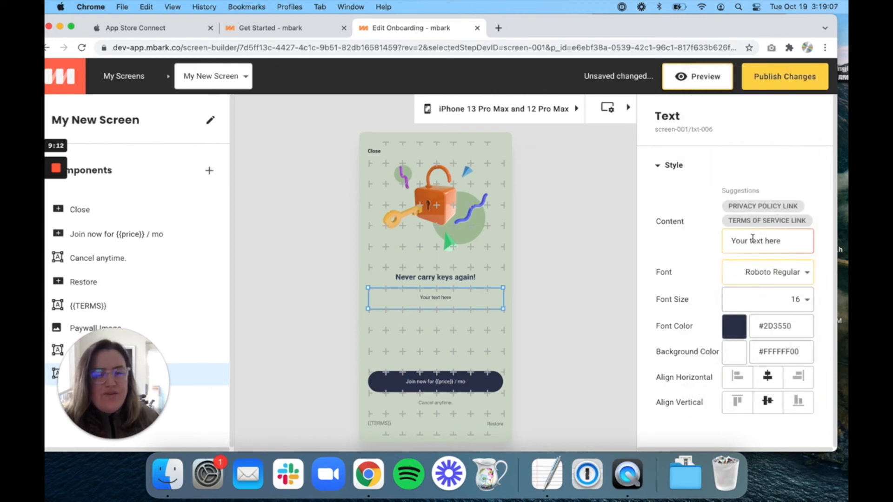
Step: Replace the placeholder below the headline with "More secure + easier to share access in an emergency + work without power"
{"action": "left_click", "coordinate": [753, 239]}
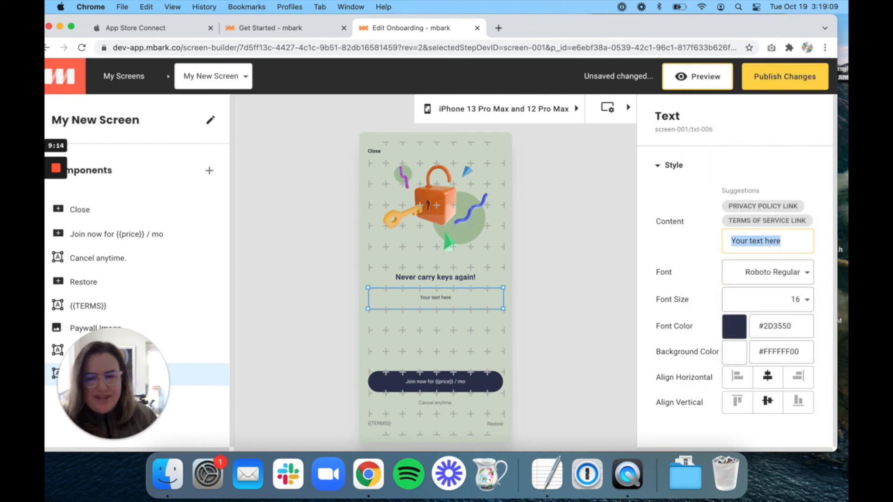
{"action": "type", "text": "More s"}
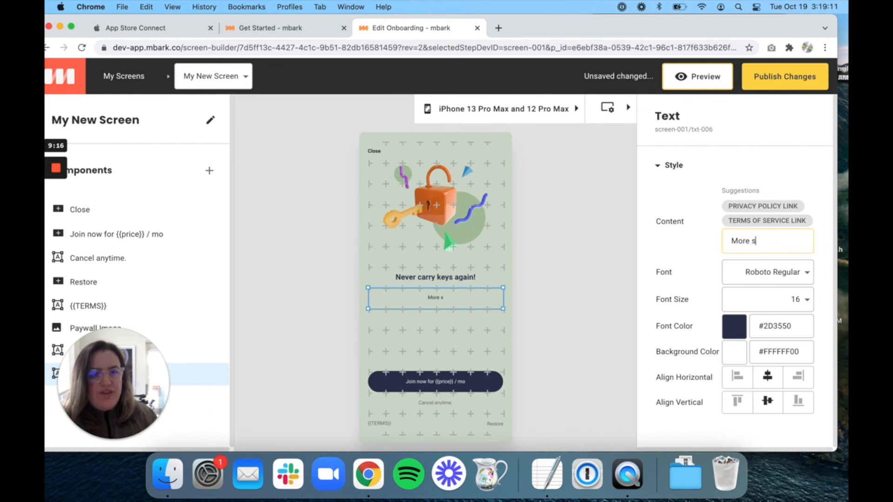
{"action": "type", "text": "ecure "}
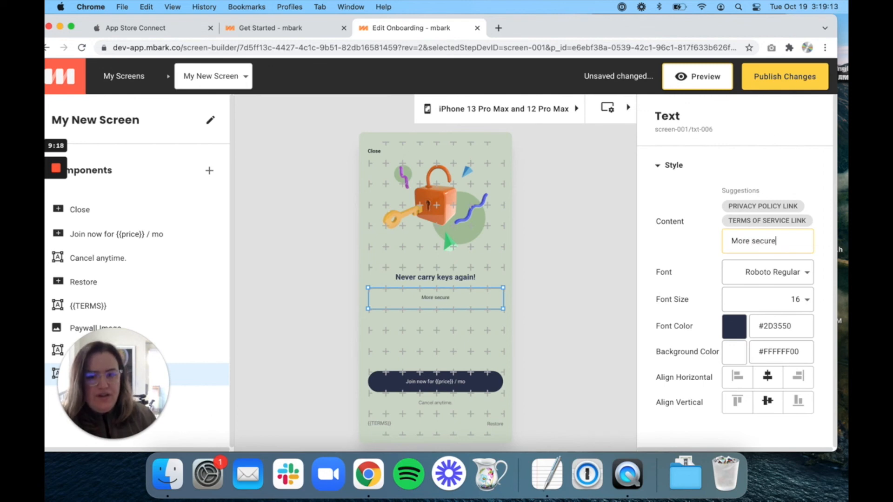
{"action": "type", "text": "+ easy"}
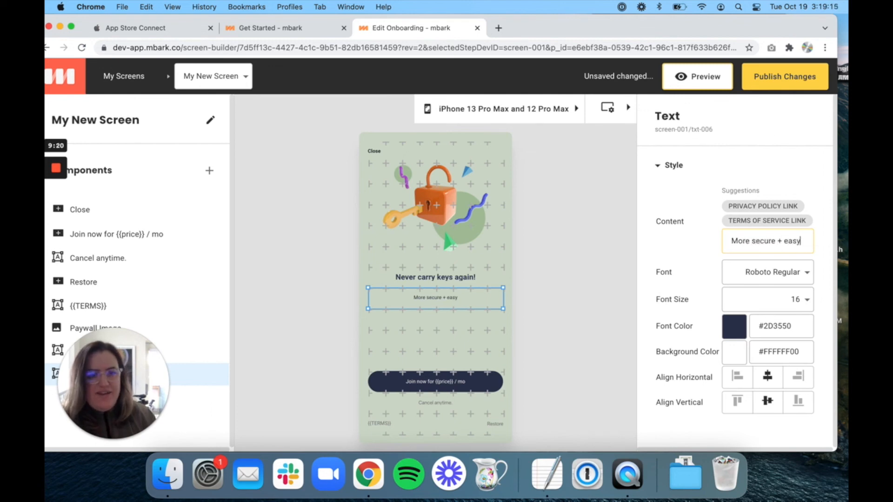
{"action": "key", "text": "BackSpace"}
{"action": "type", "text": "ier"}
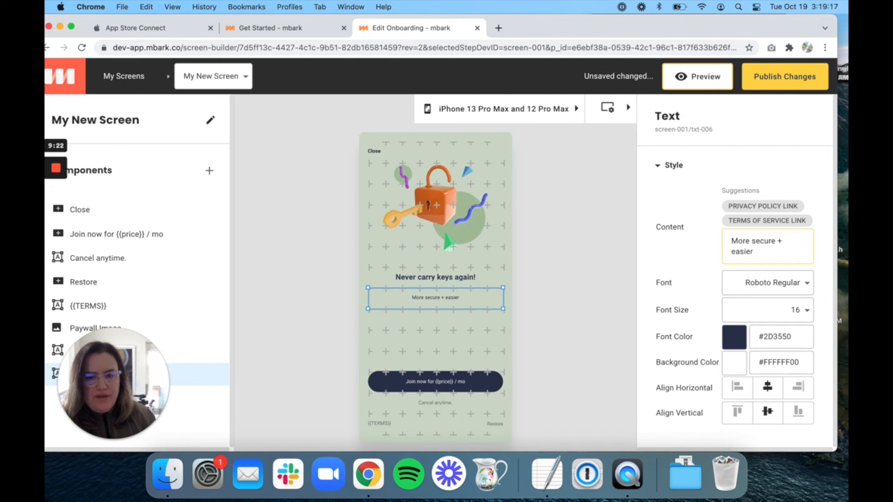
{"action": "type", "text": " to share acces"}
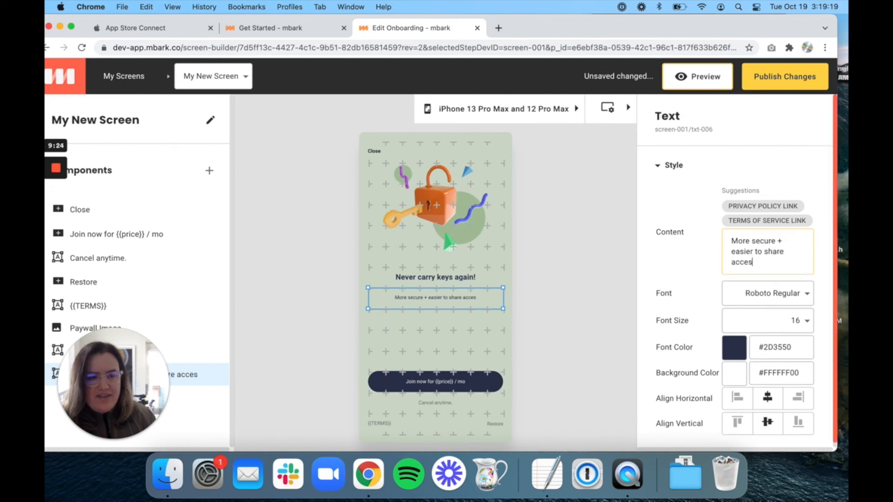
{"action": "type", "text": "s in an emergency"}
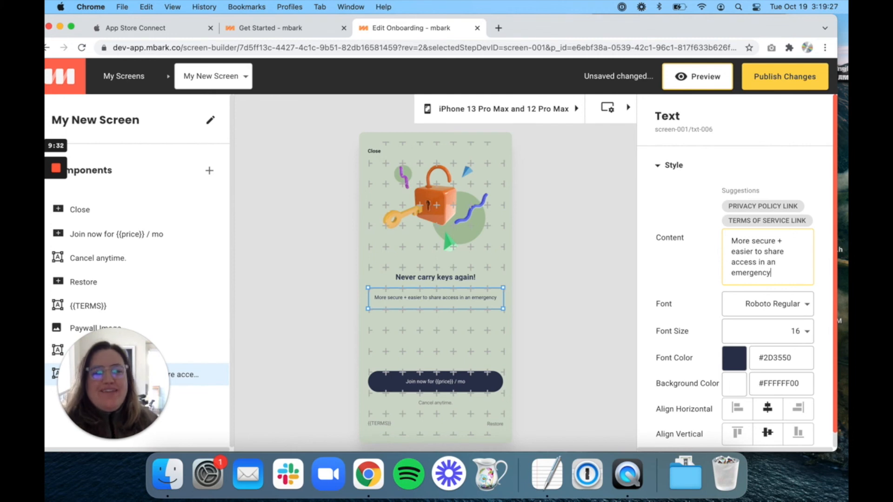
{"action": "type", "text": "+"}
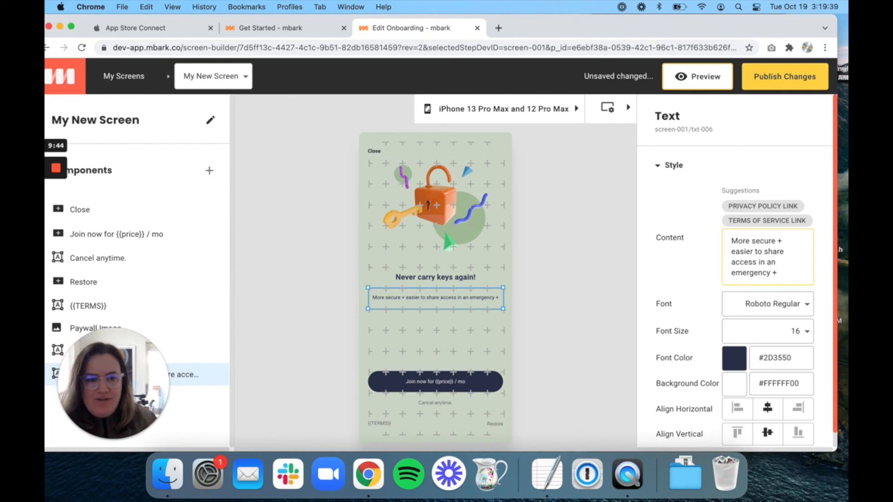
{"action": "type", "text": "work without"}
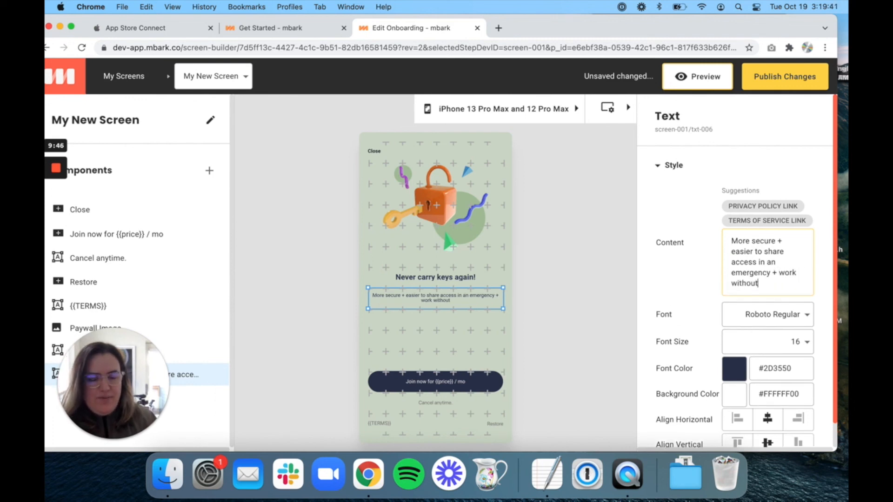
{"action": "type", "text": " power"}
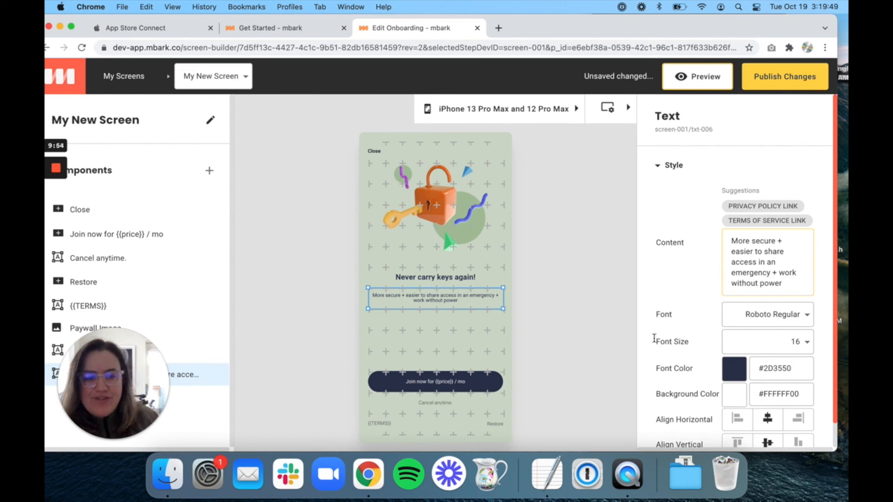
Step: Make the description text box taller by extending its lower edge, set its font size to 22, and compare it with the headline
{"action": "left_click_drag", "start_coordinate": [503, 309], "coordinate": [502, 326]}
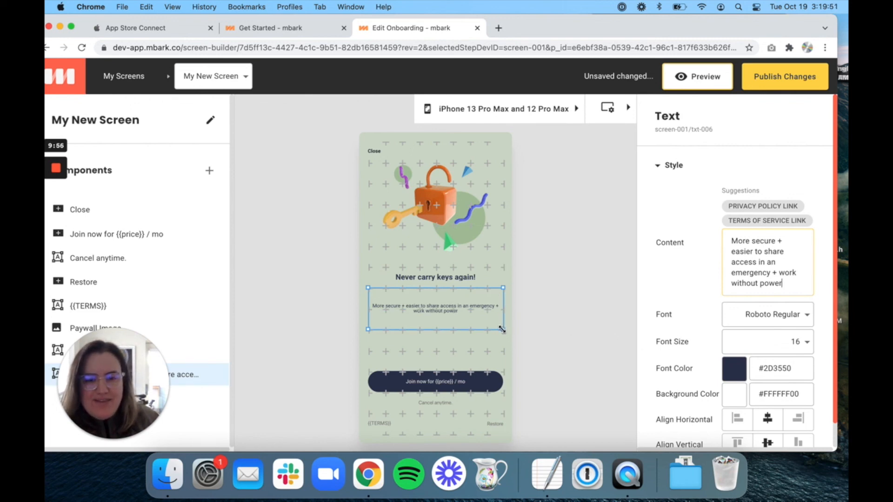
{"action": "left_click", "coordinate": [775, 346]}
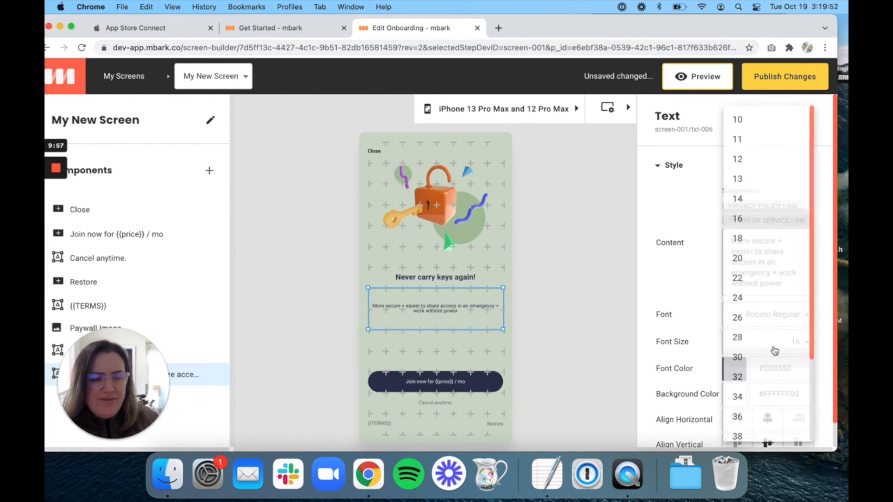
{"action": "left_click", "coordinate": [768, 276]}
{"action": "left_click", "coordinate": [408, 277]}
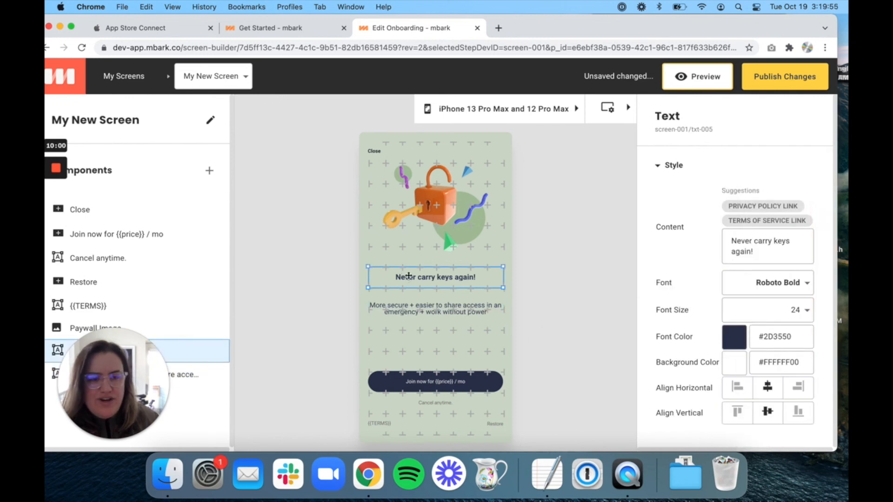
{"action": "left_click", "coordinate": [423, 308]}
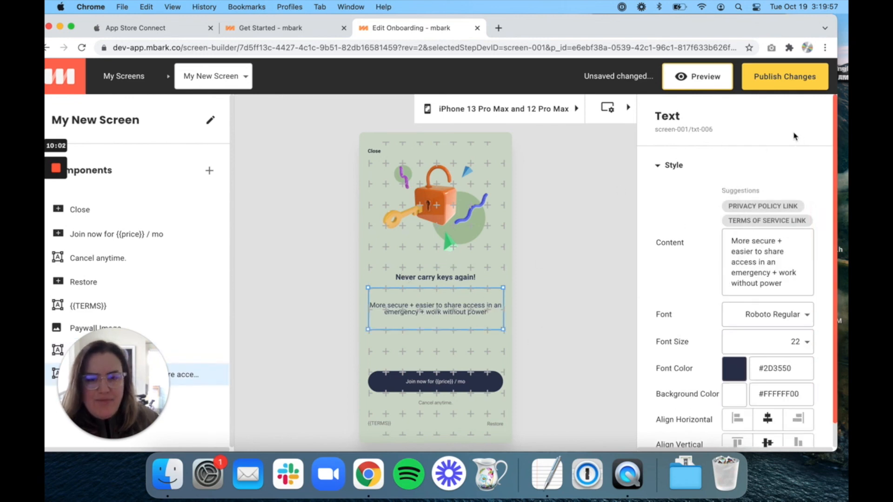
Step: Publish the screen changes and switch to the mirrored iPhone in QuickTime Player
{"action": "left_click", "coordinate": [786, 82]}
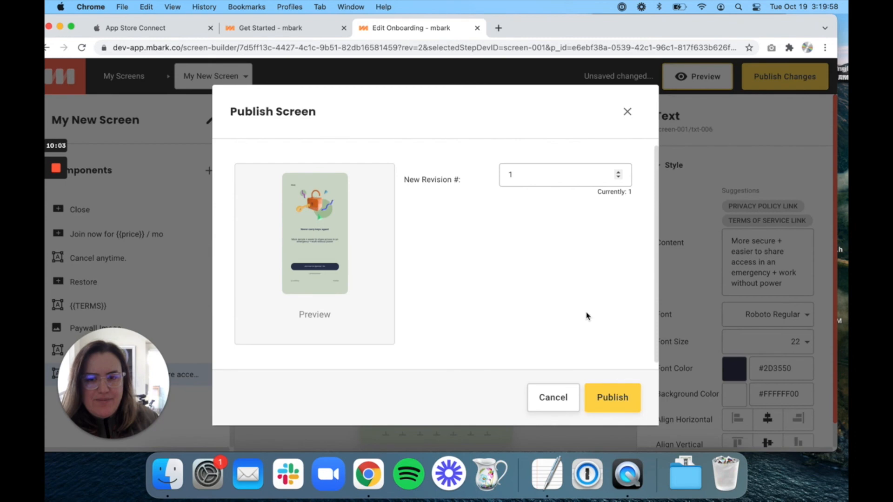
{"action": "left_click", "coordinate": [625, 410]}
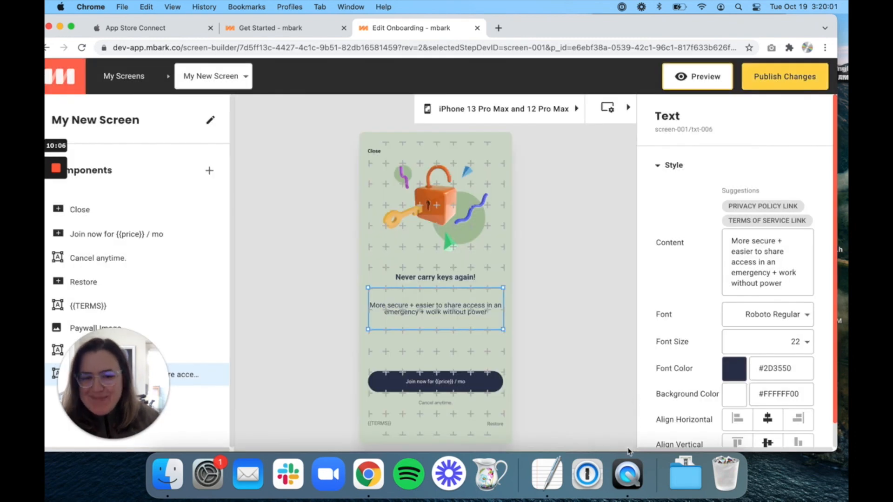
{"action": "left_click", "coordinate": [627, 474]}
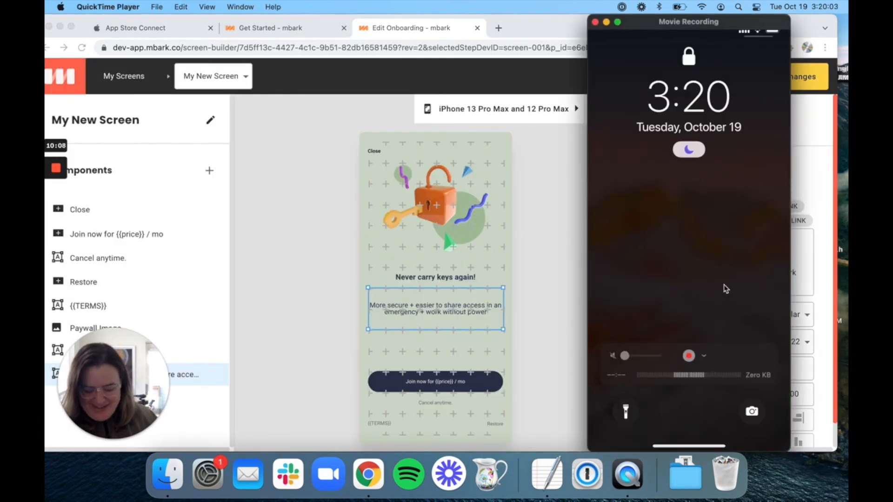